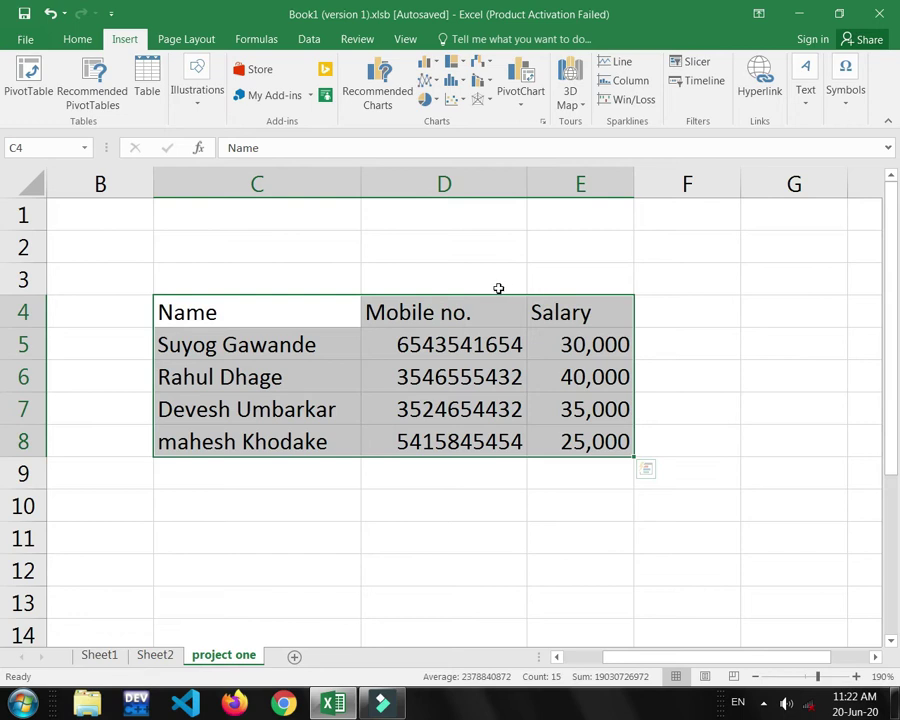
Select the Name, Mobile no. and Salary data in C4:E8 and start a PivotTable from it
click(78, 40)
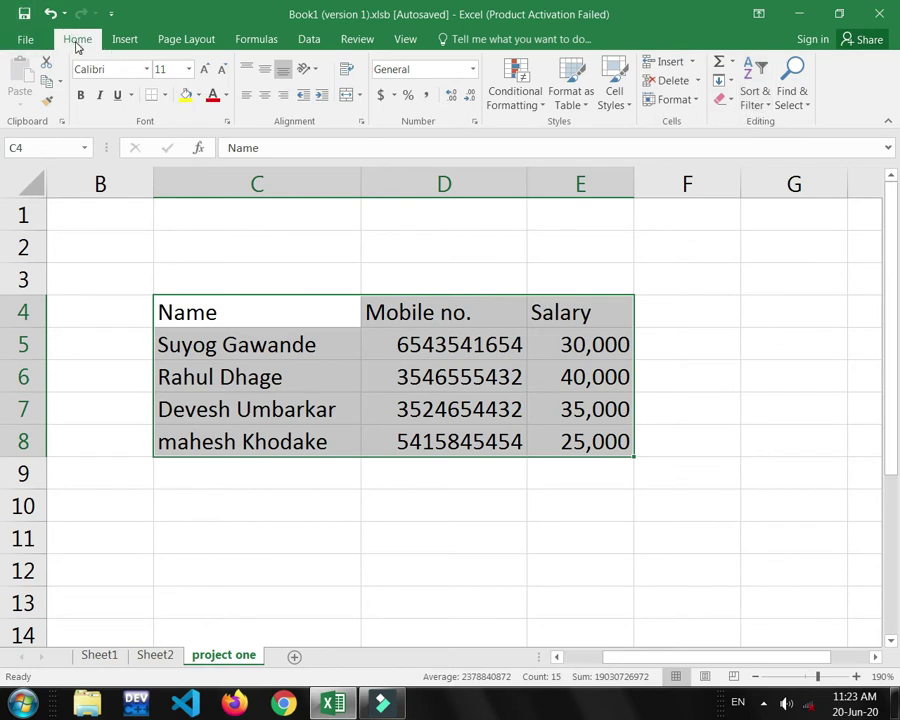
click(125, 39)
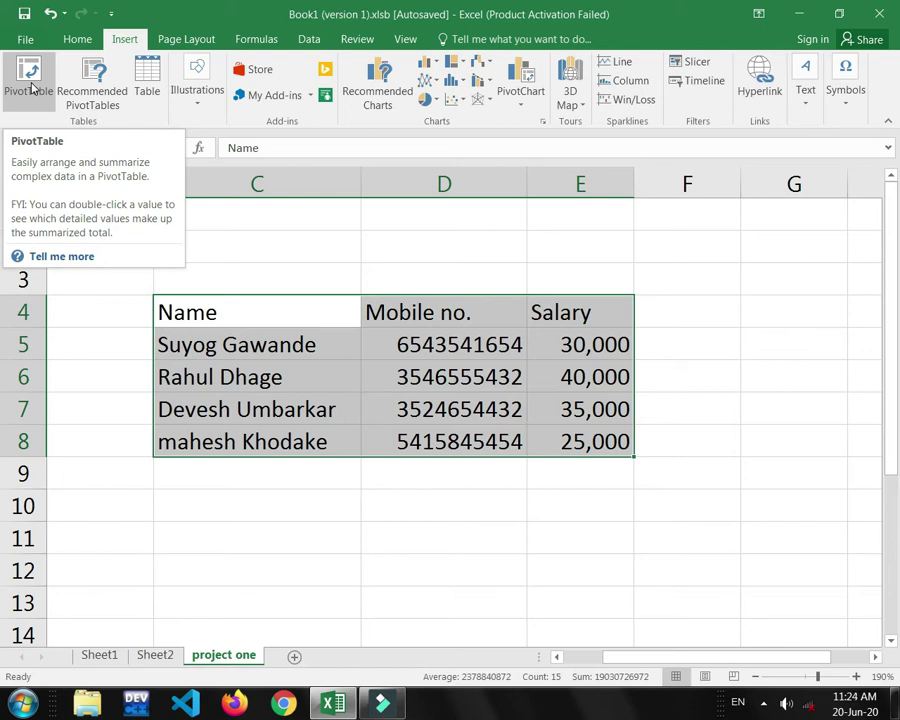
click(31, 88)
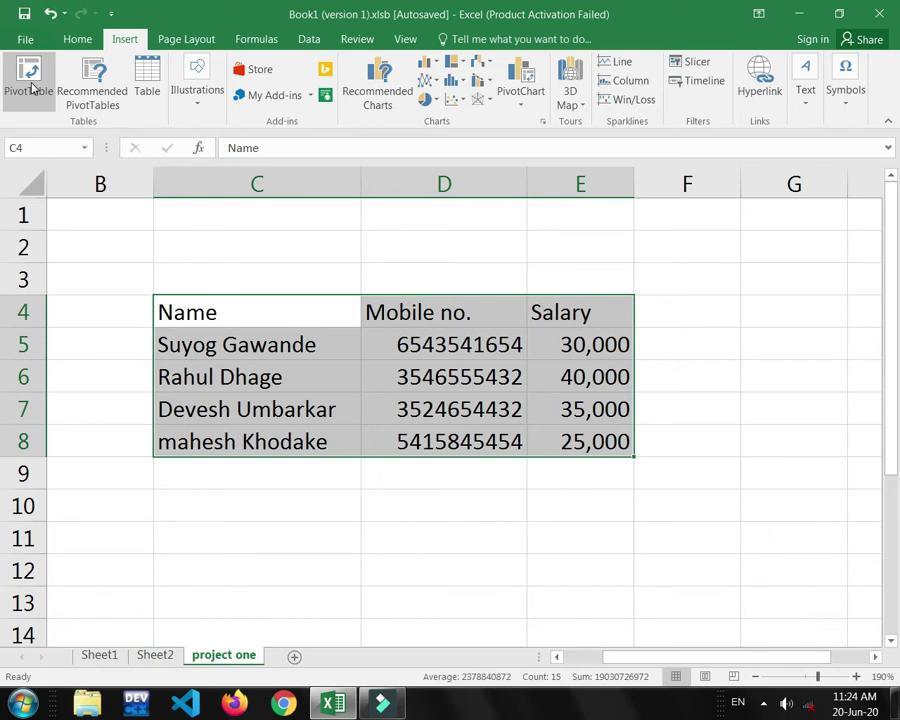
click(116, 260)
mouse_move(187, 310)
mouse_down()
mouse_move(568, 448)
mouse_move(572, 441)
mouse_up()
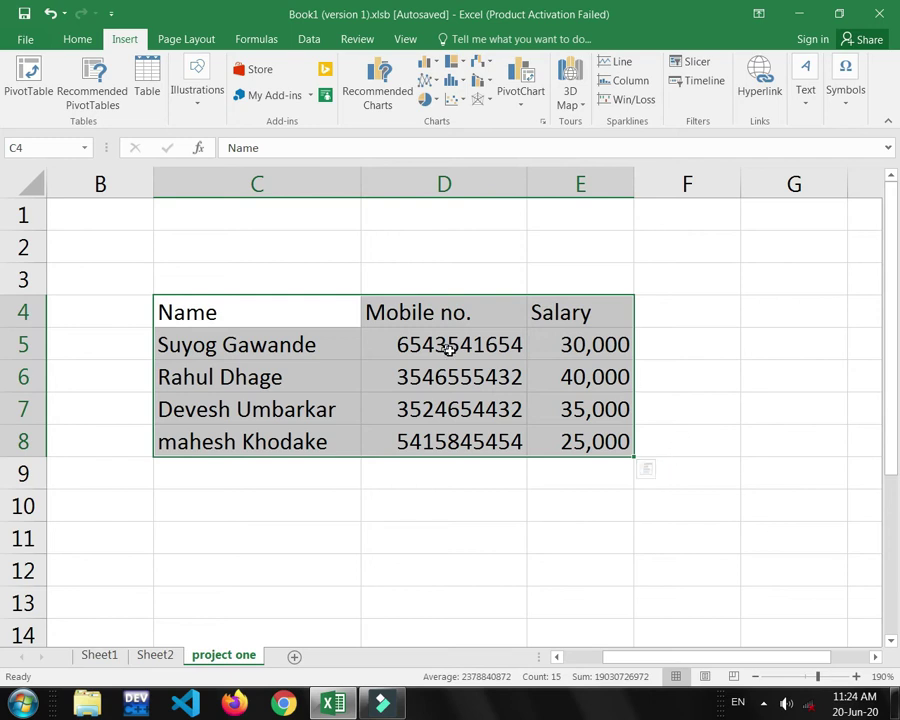
click(22, 72)
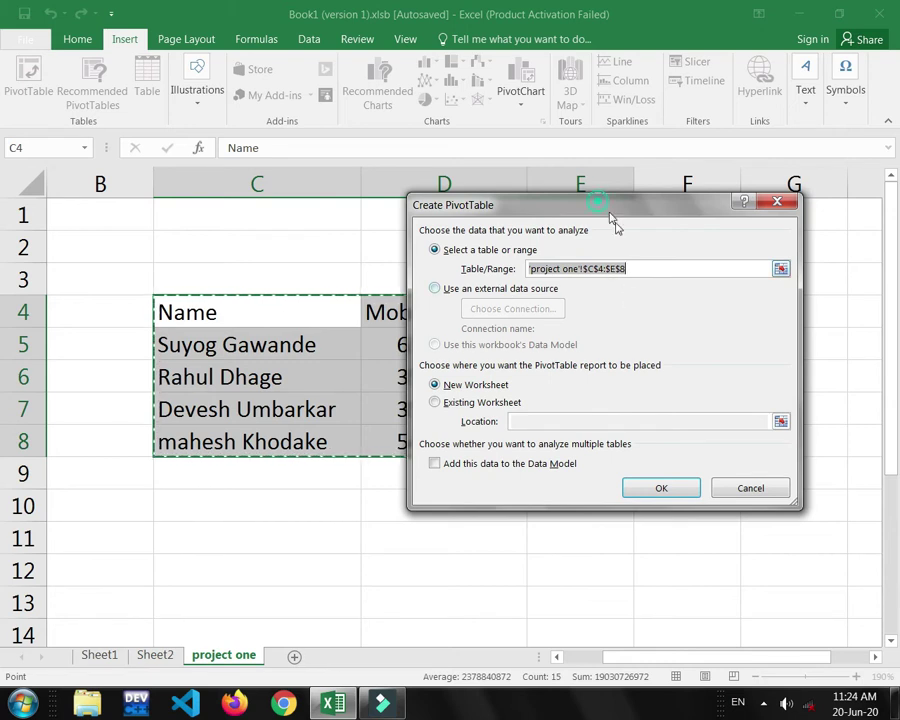
Create the PivotTable from 'project one'!$C$4:$E$8 on a new worksheet, Sheet3
mouse_move(612, 208)
mouse_down()
mouse_move(820, 318)
mouse_move(827, 255)
mouse_up()
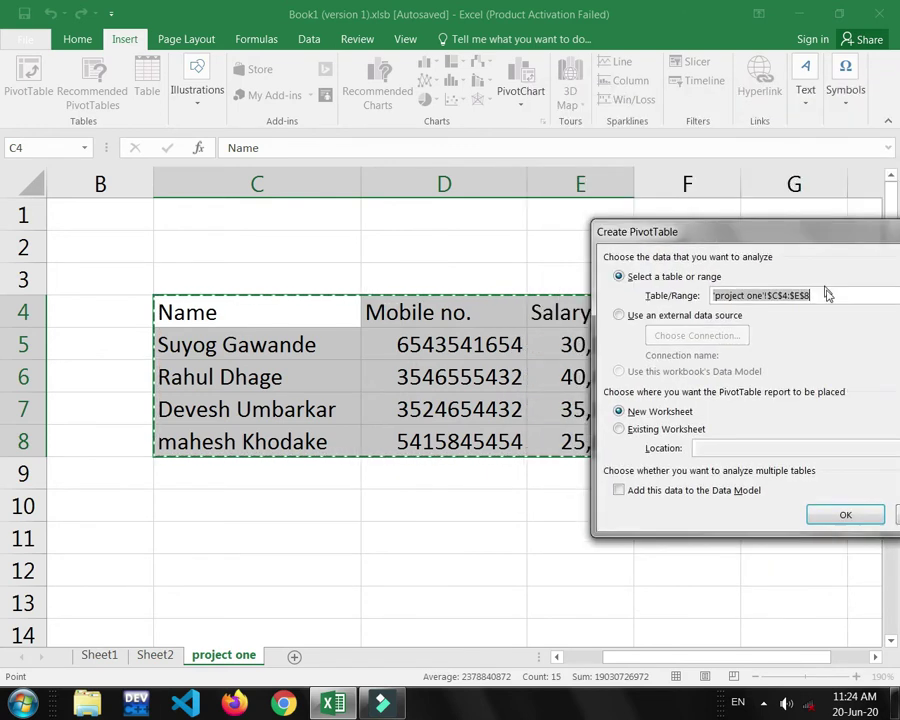
drag(827, 255, 830, 294)
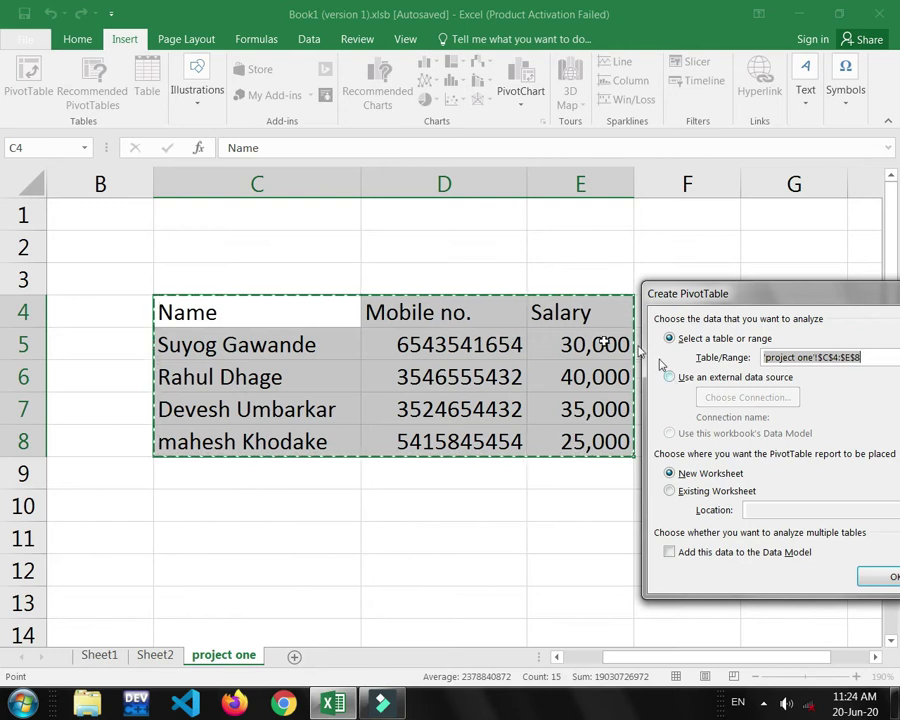
drag(727, 293, 715, 289)
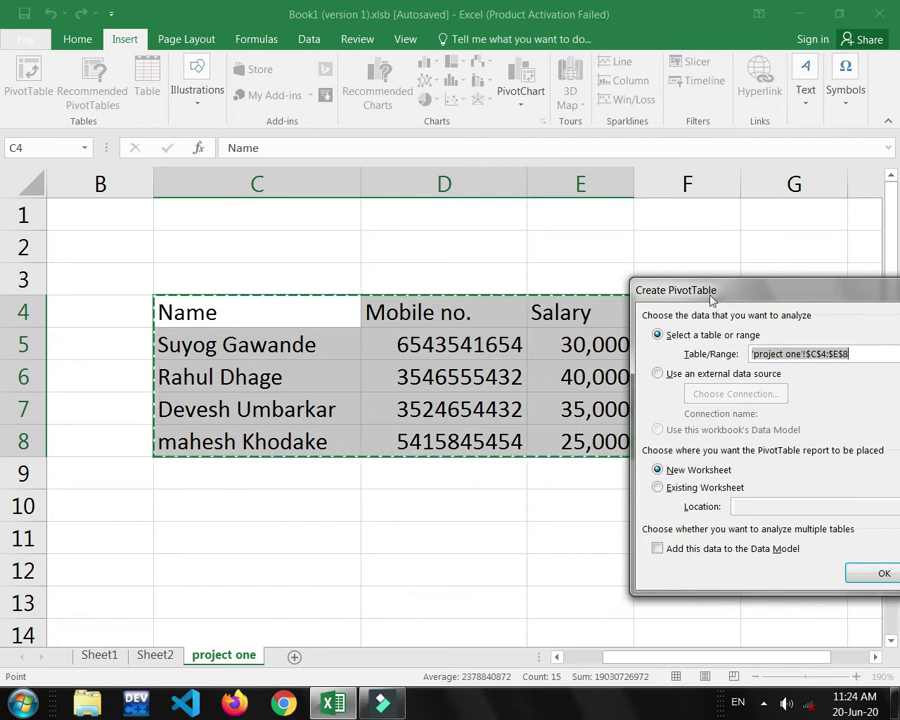
drag(708, 290, 666, 249)
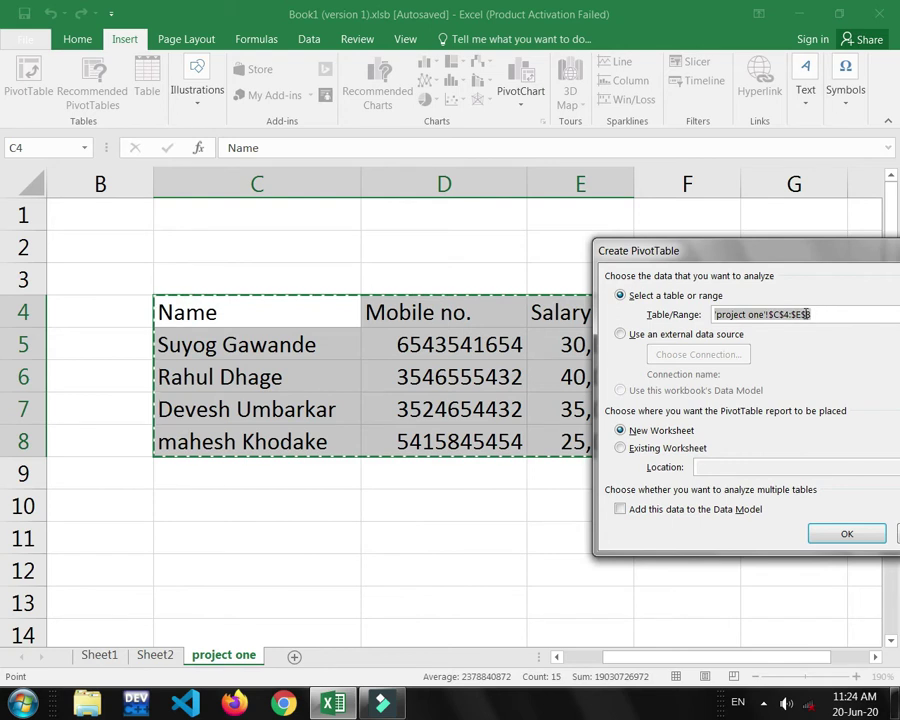
drag(752, 249, 611, 191)
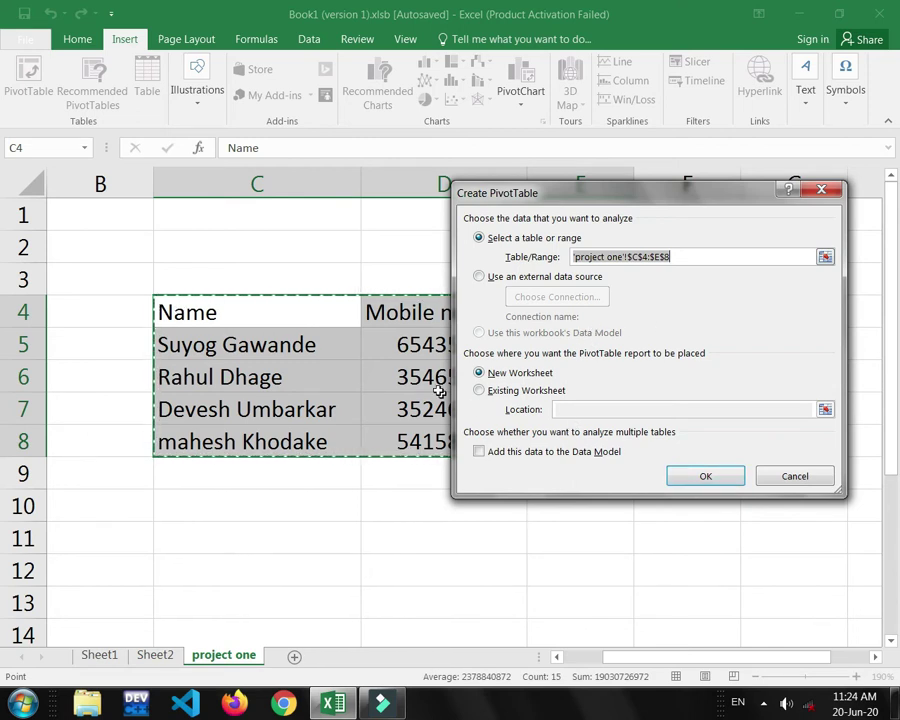
click(697, 475)
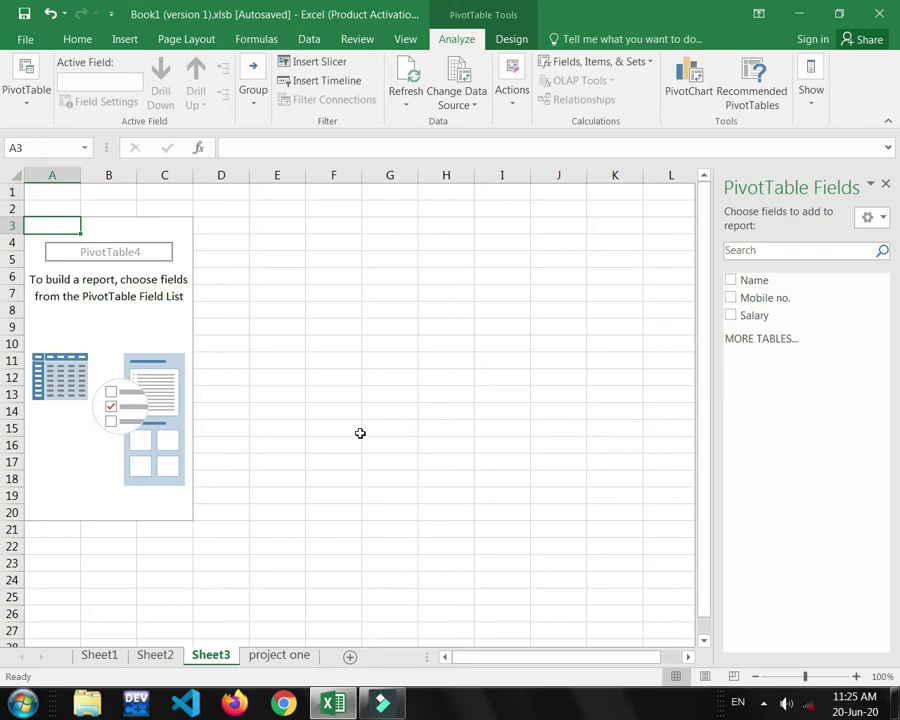
ctrl+scroll(360, 432, up, 2)
ctrl+scroll(360, 432, up, 2)
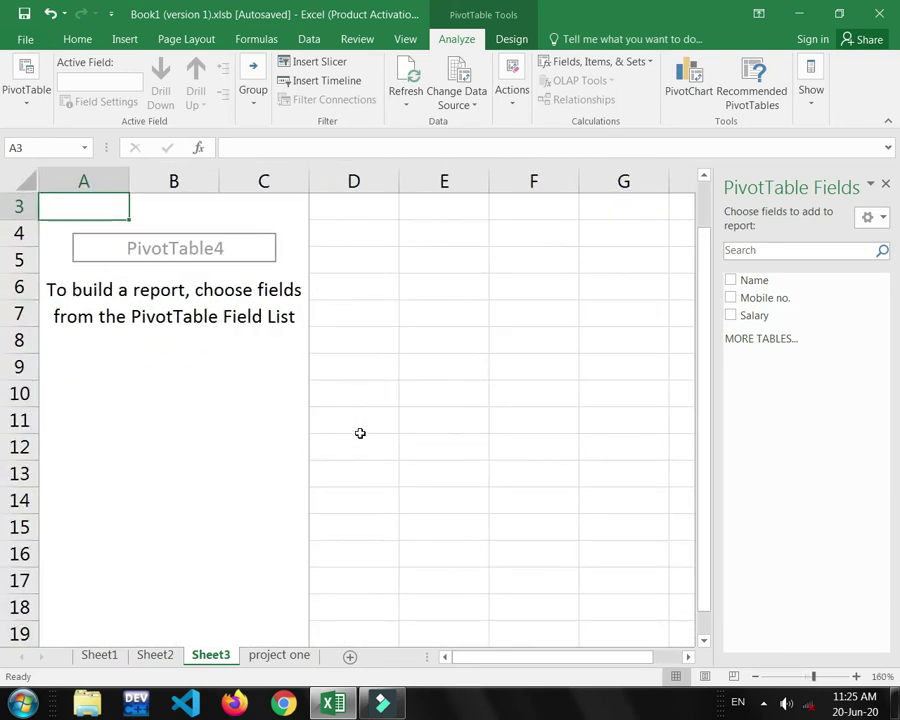
scroll(360, 432, down, 1)
scroll(360, 432, up, 1)
scroll(360, 432, up, 2)
ctrl+scroll(360, 432, down, 1)
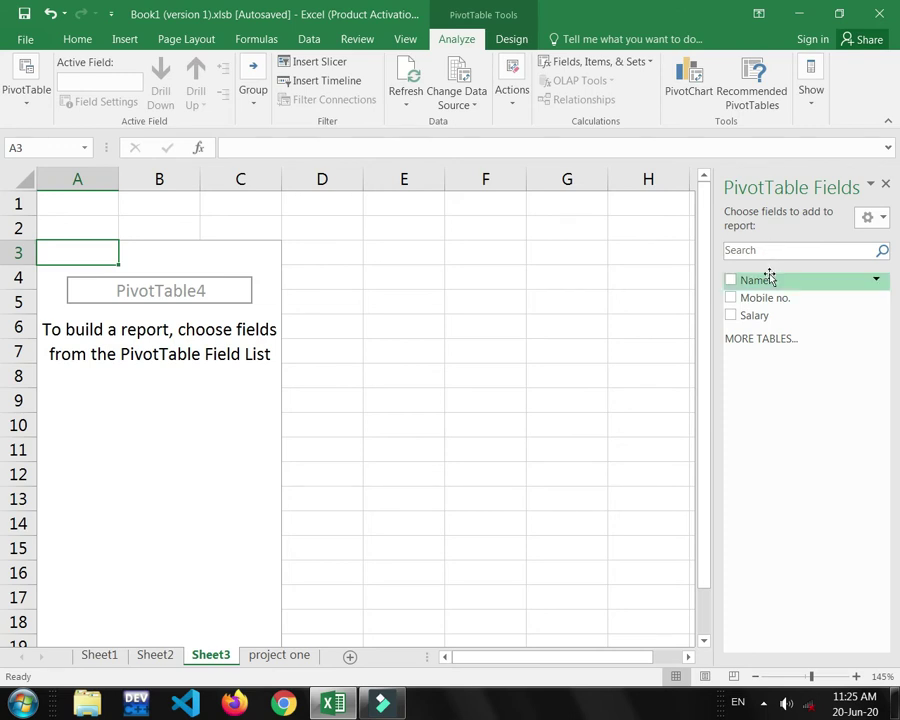
mouse_move(778, 297)
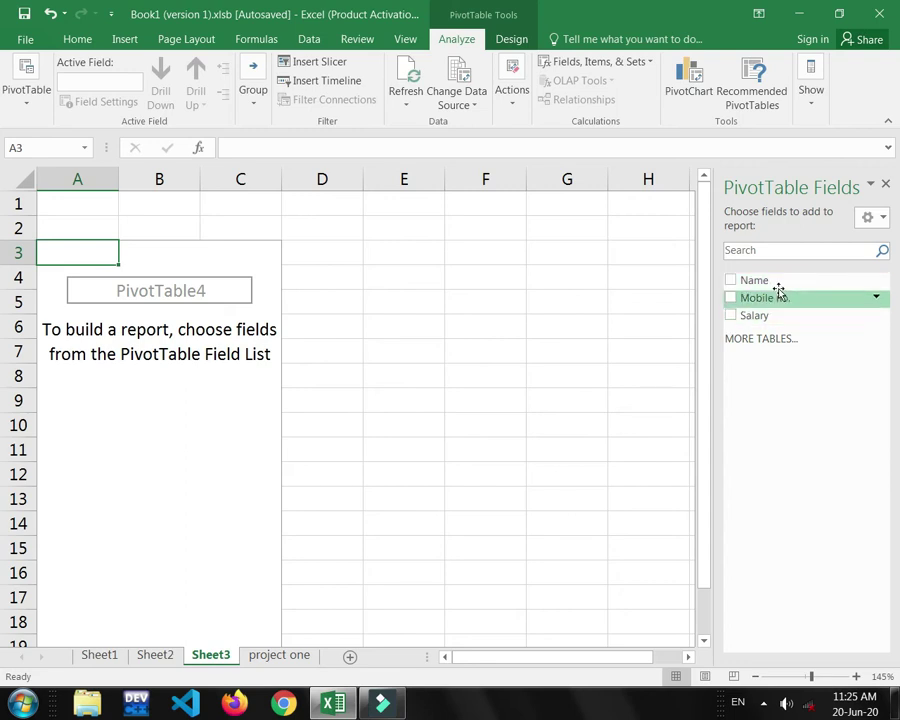
Add Name as row labels and Mobile no. and Salary as summed values
click(731, 281)
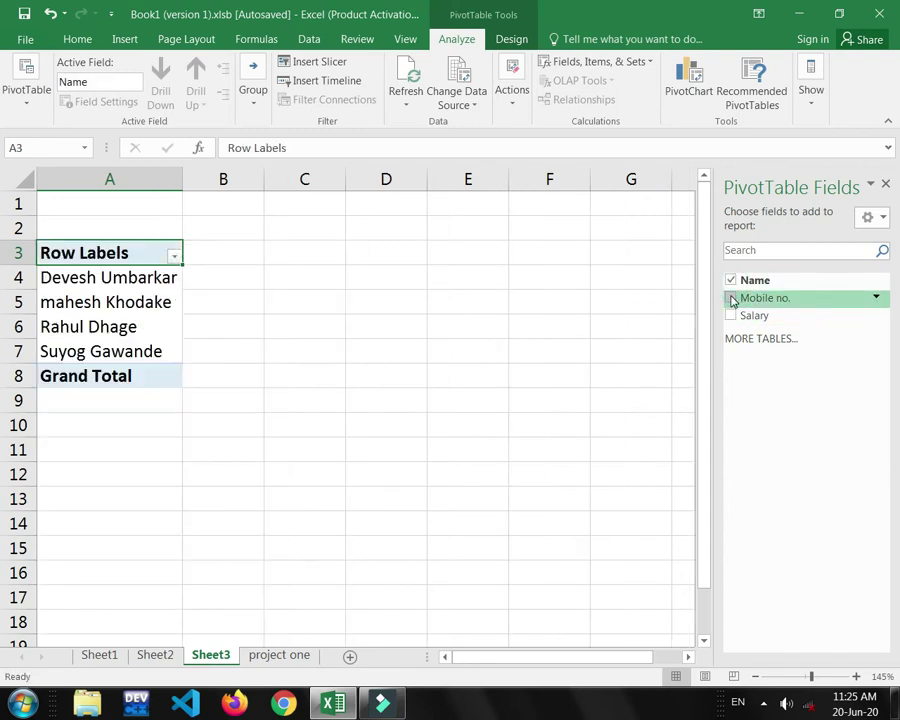
click(731, 298)
click(731, 315)
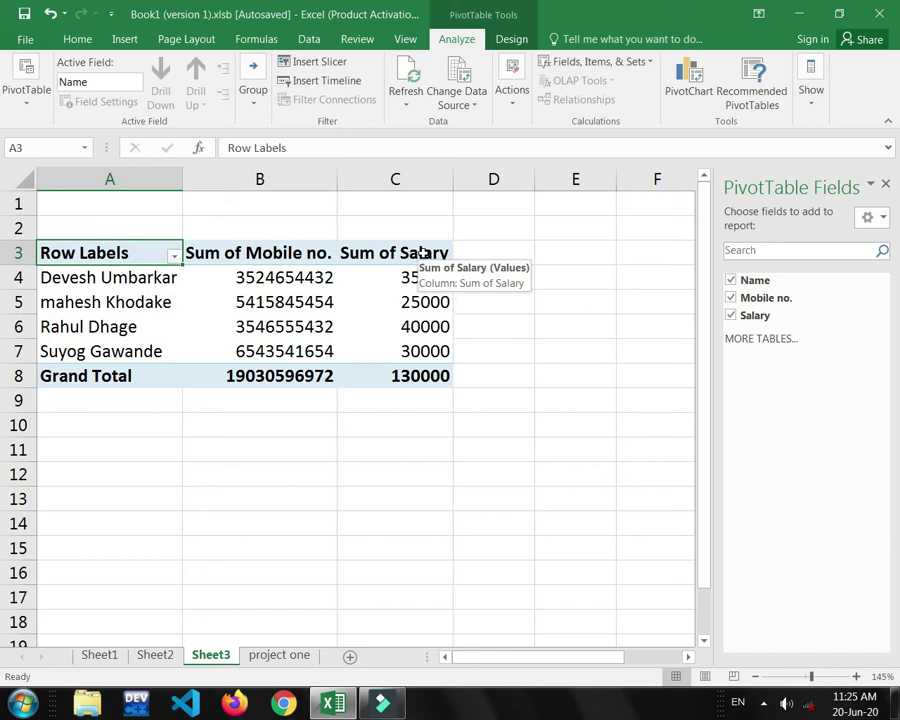
Check the grand totals, including Salary's 130000, then select empty cell C11
click(406, 383)
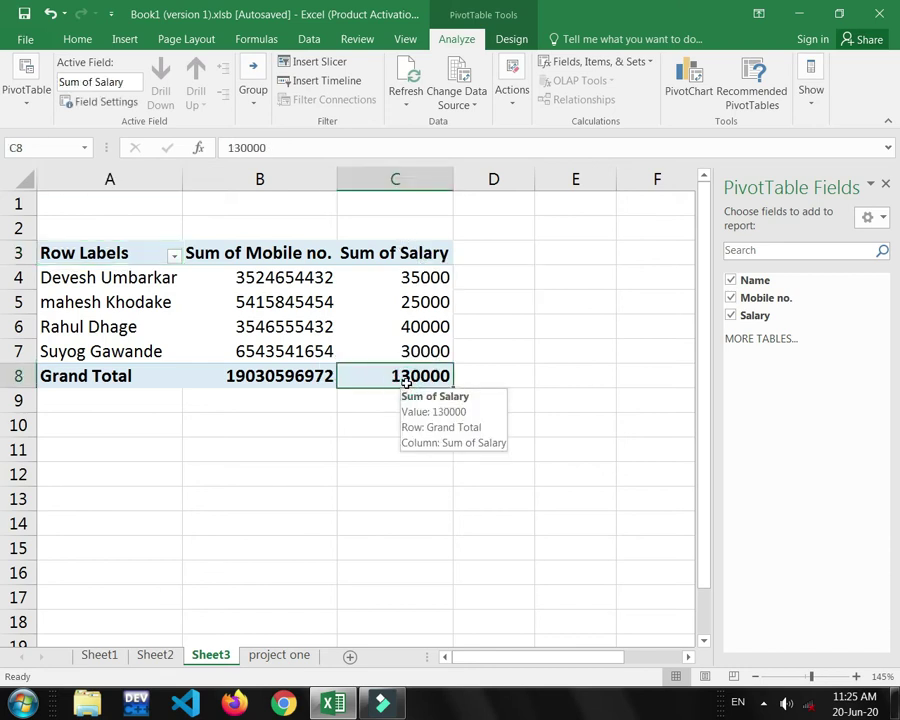
click(267, 380)
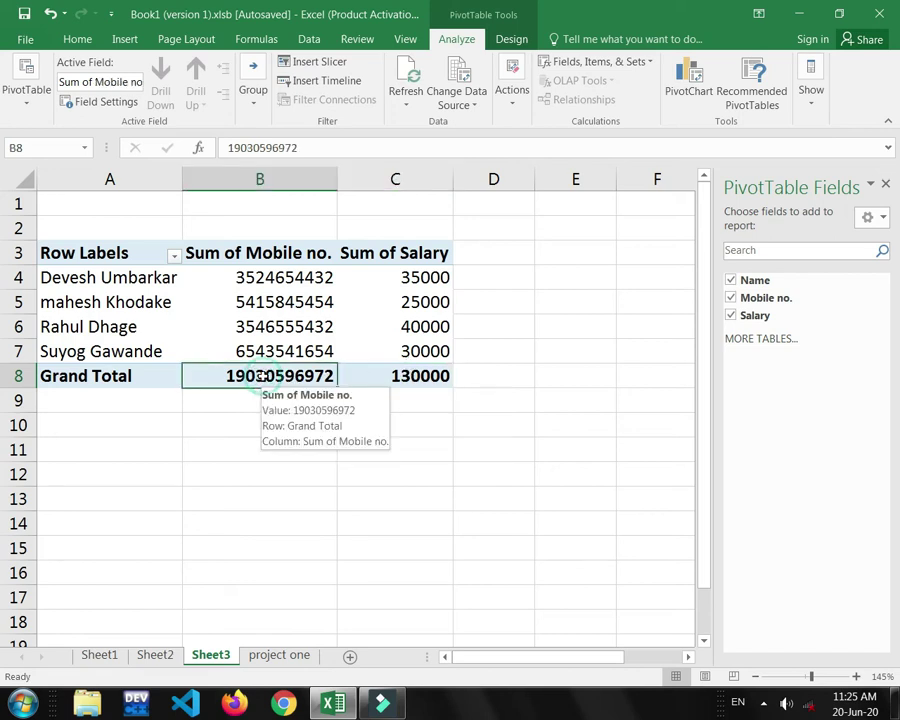
click(116, 378)
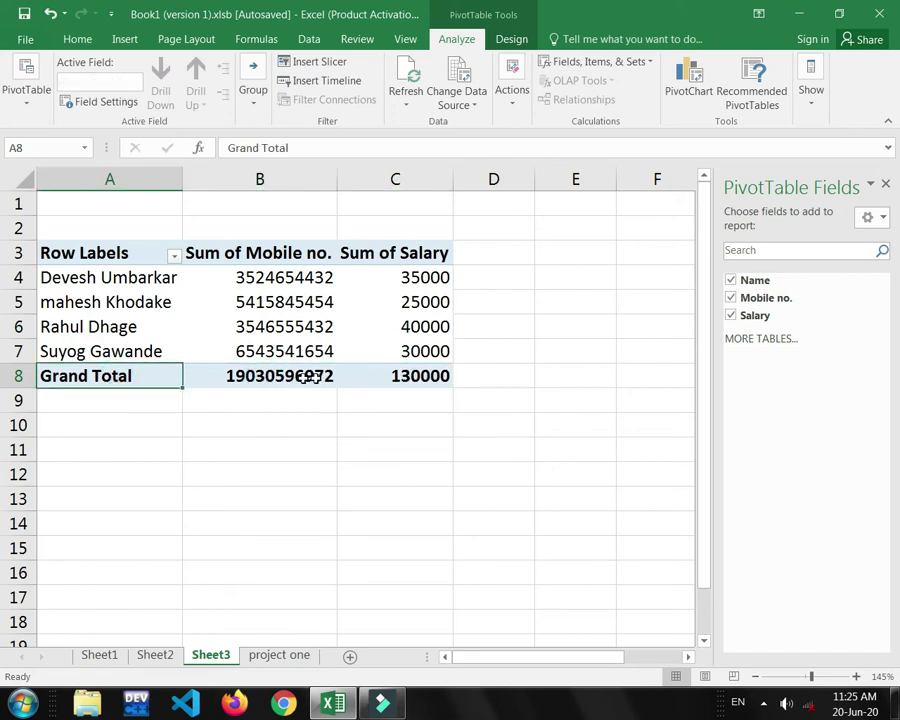
click(397, 441)
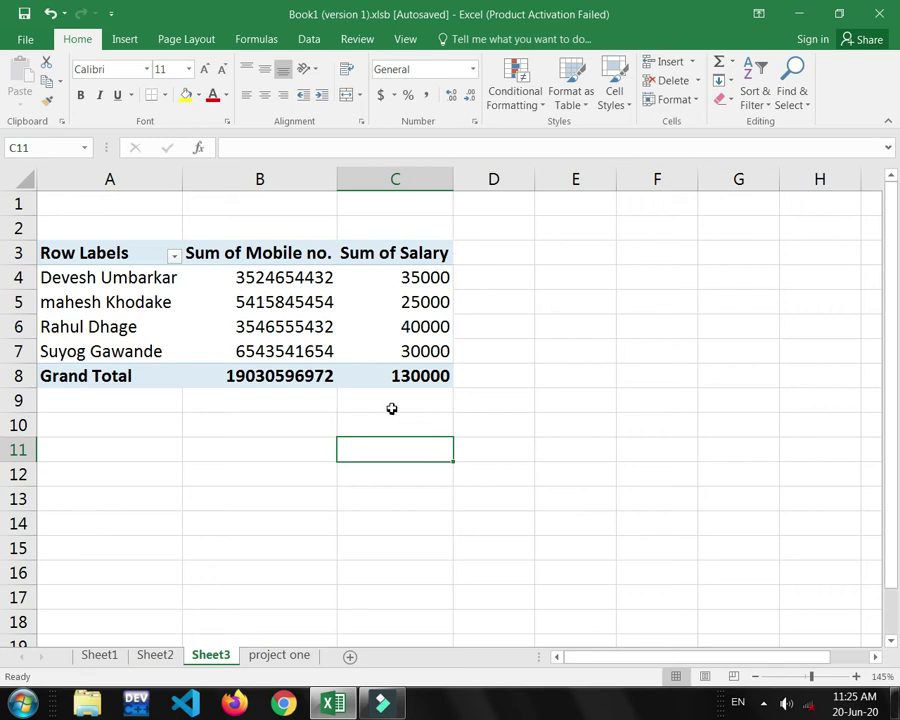
Undo the Name, Mobile no. and Salary fields and the PivotTable creation
click(125, 39)
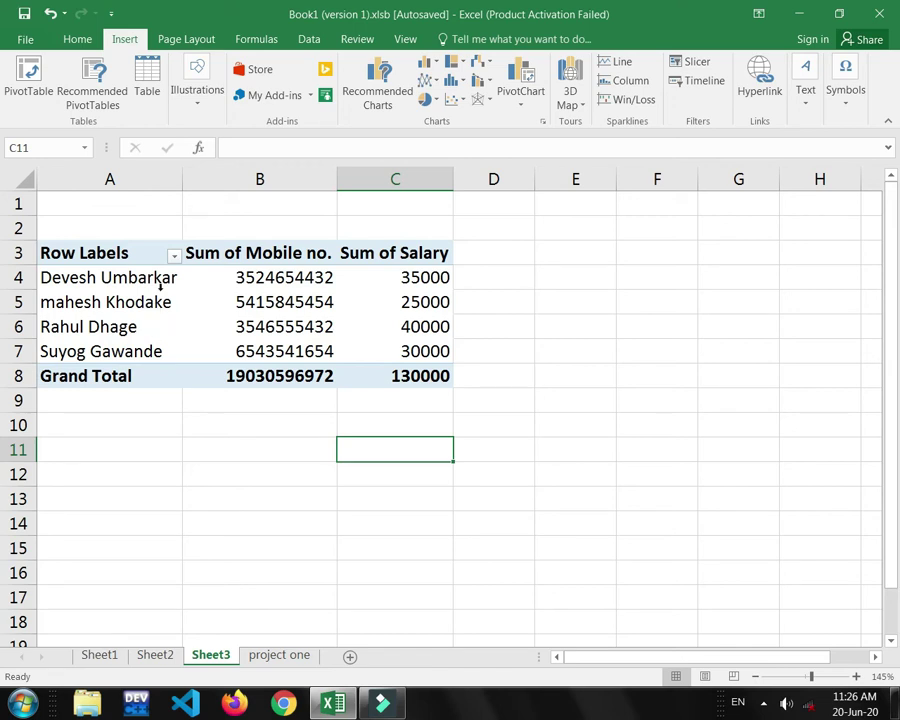
key(ctrl+z)
key(ctrl+z)
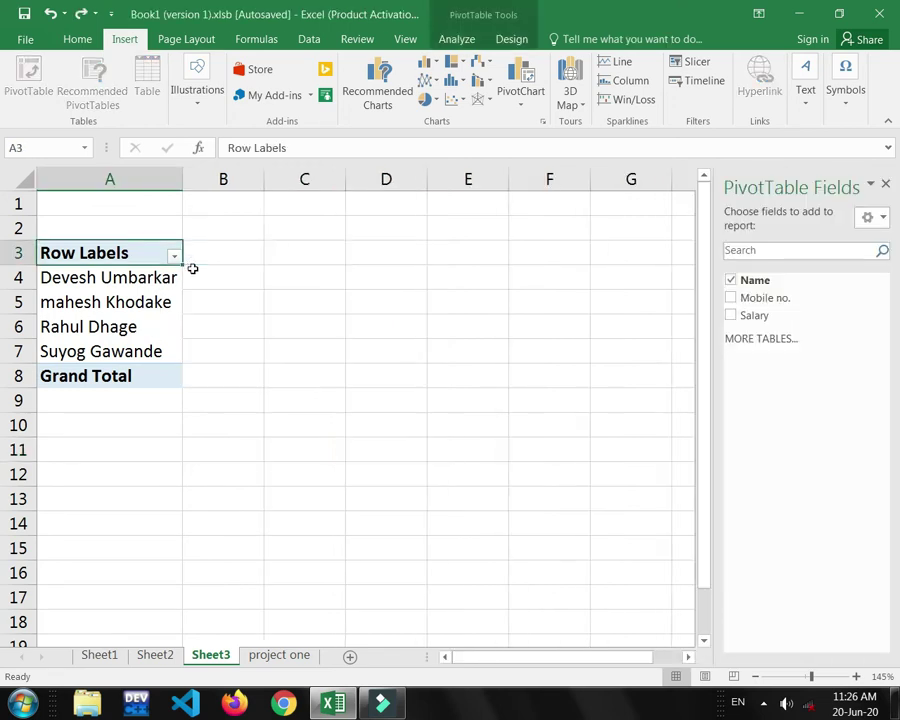
key(ctrl+z)
ctrl+scroll(193, 268, down, 1)
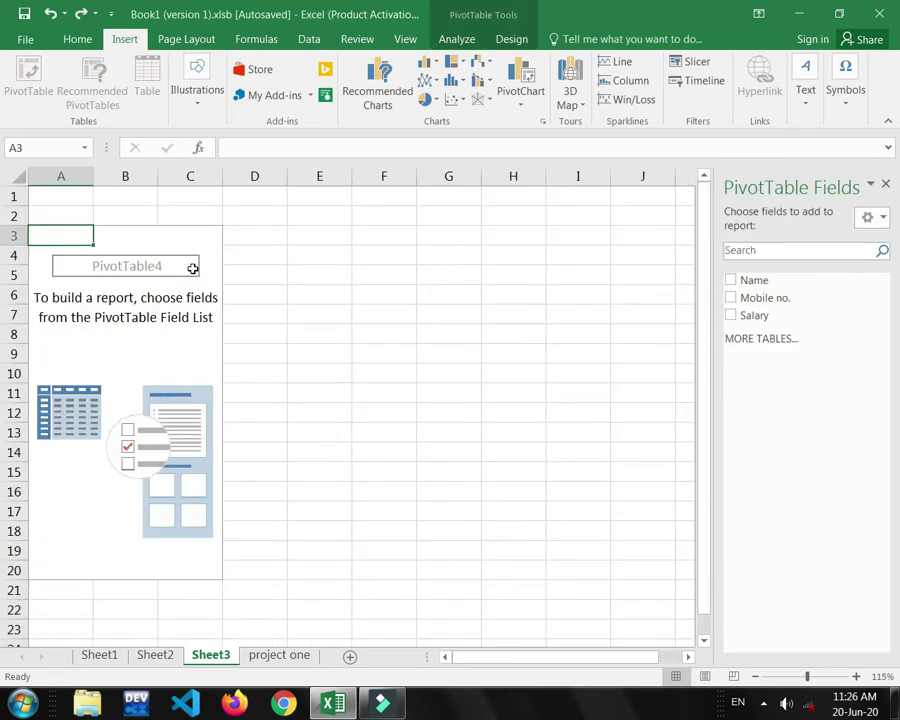
ctrl+scroll(193, 268, down, 1)
ctrl+scroll(193, 268, down, 1)
key(ctrl+z)
Return to the project one sheet, remove the 'max value' text in D9, and select C4:E8
key(ctrl+Page_Down)
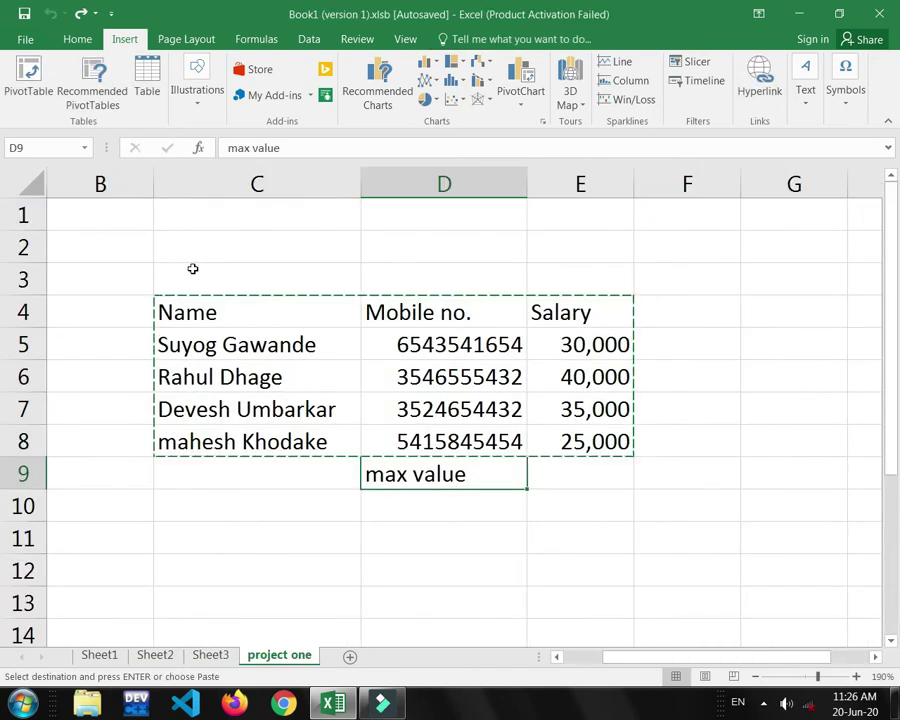
key(Delete)
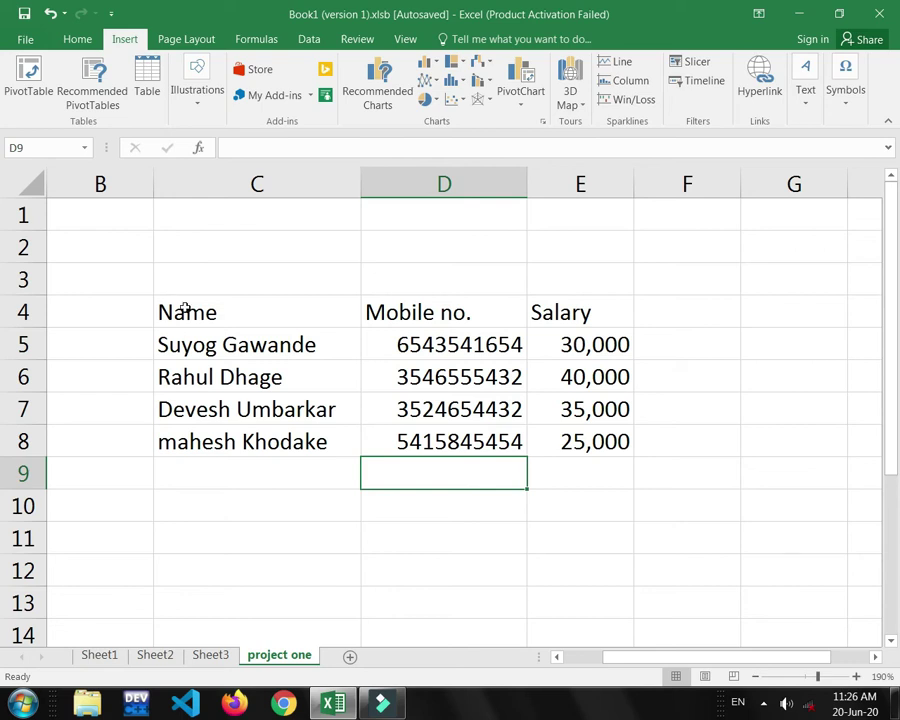
drag(185, 310, 590, 440)
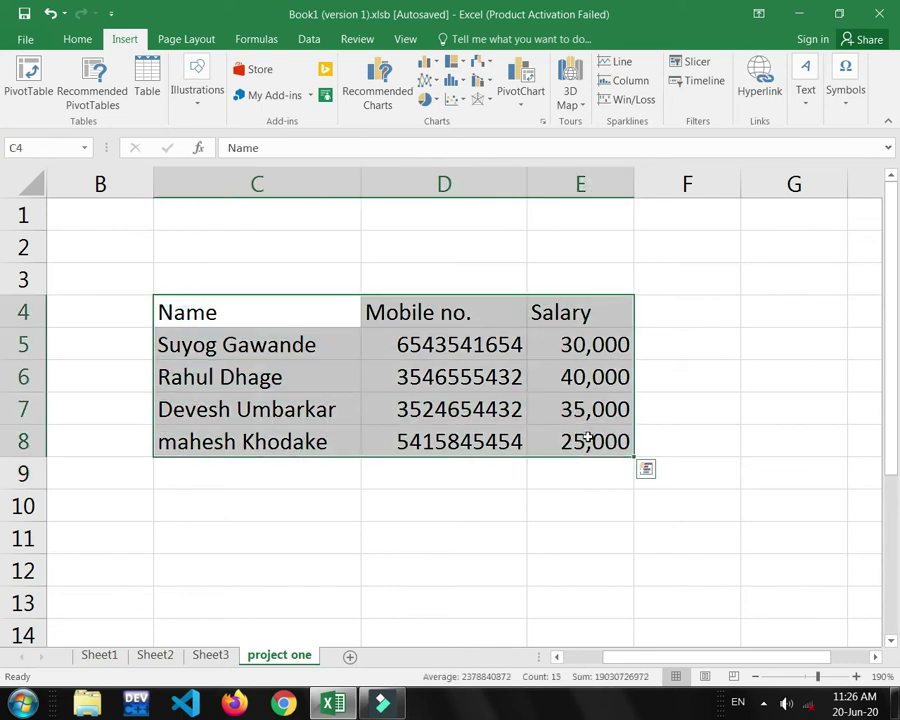
Create a blank PivotTable on Sheet4 from Recommended PivotTables, adding Name rows and Sum of Mobile no
click(96, 90)
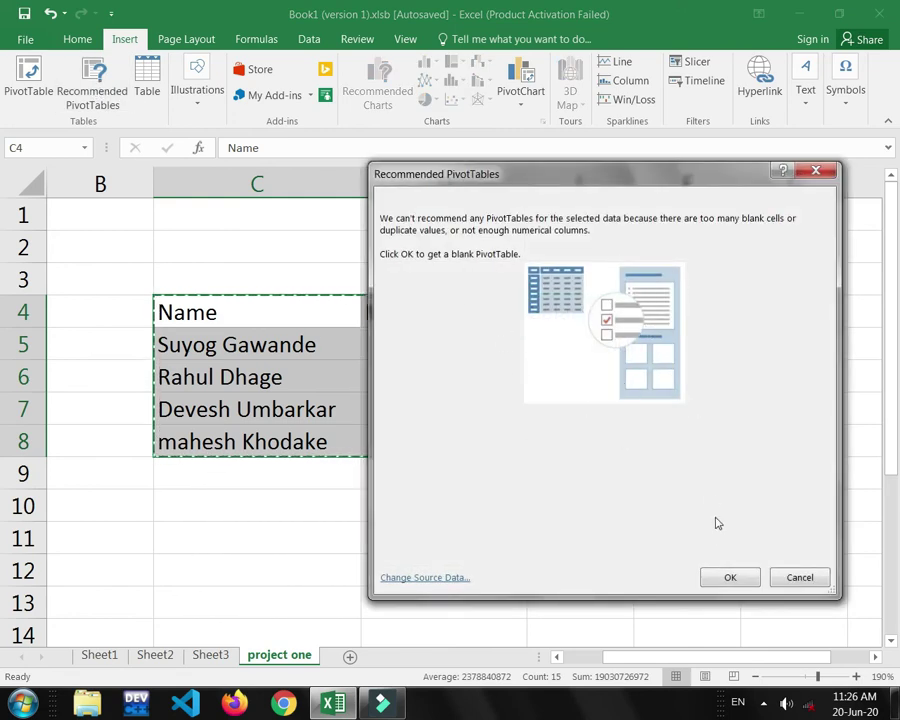
click(726, 580)
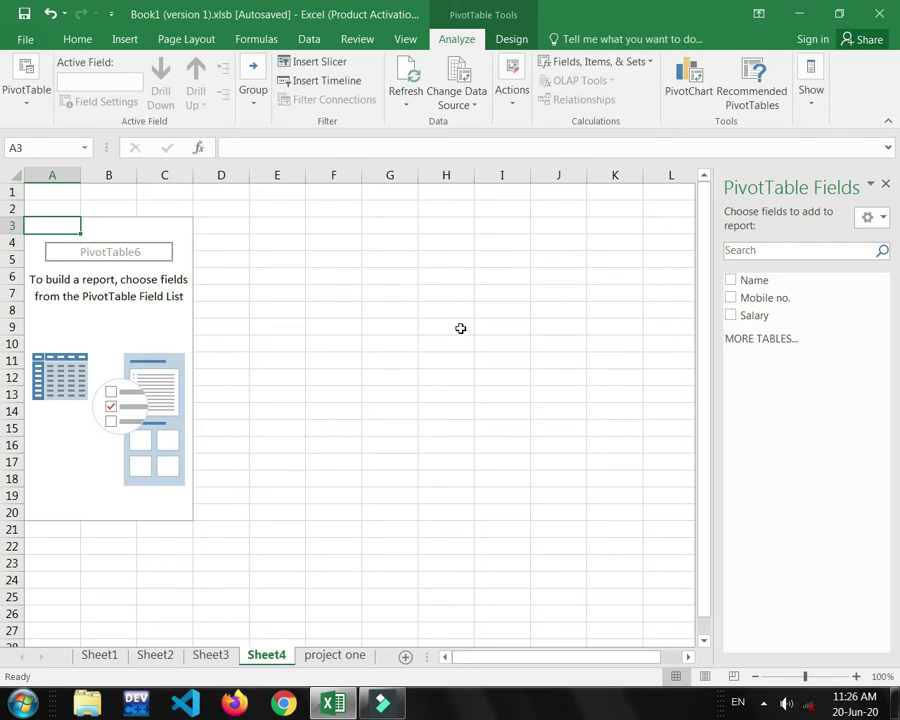
click(730, 281)
click(730, 298)
Add Salary to the Sheet4 PivotTable as Sum of Salary, grand total 130000
click(730, 315)
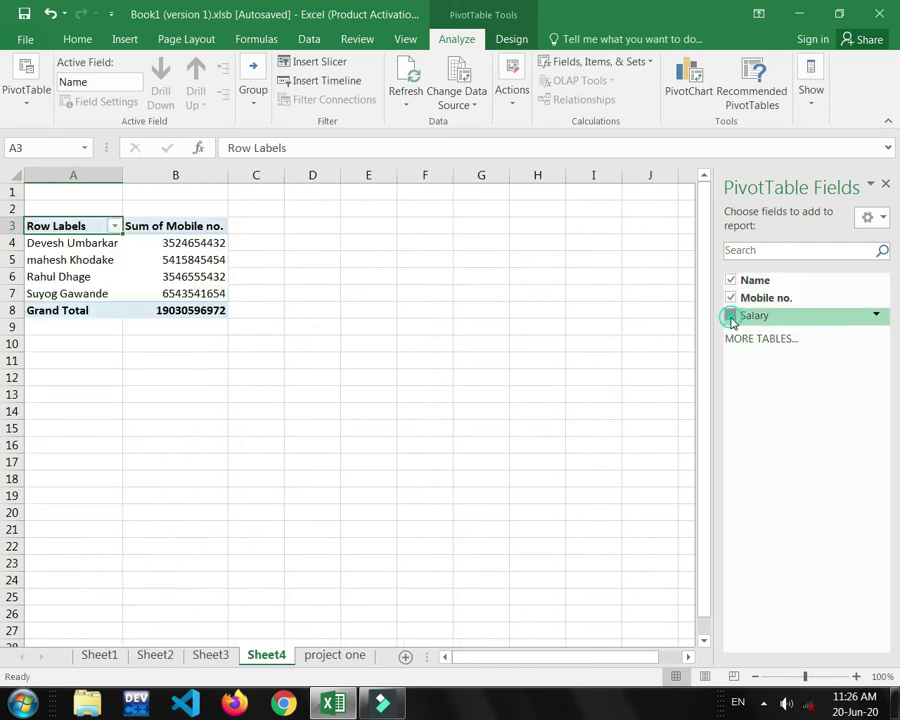
ctrl+scroll(186, 256, up, 1)
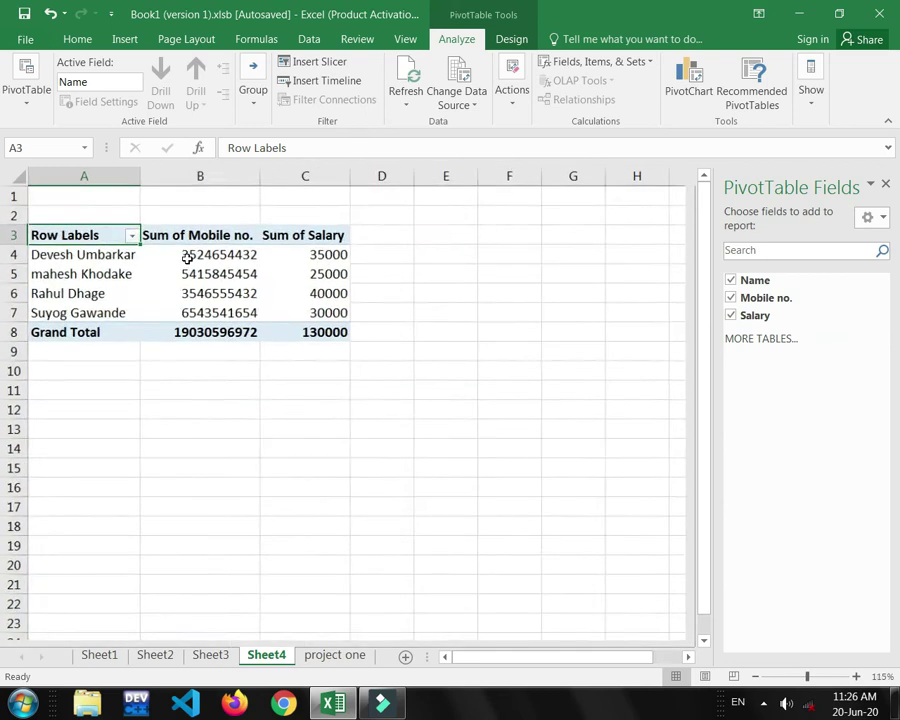
ctrl+scroll(186, 256, up, 6)
scroll(186, 256, up, 2)
scroll(186, 256, down, 1)
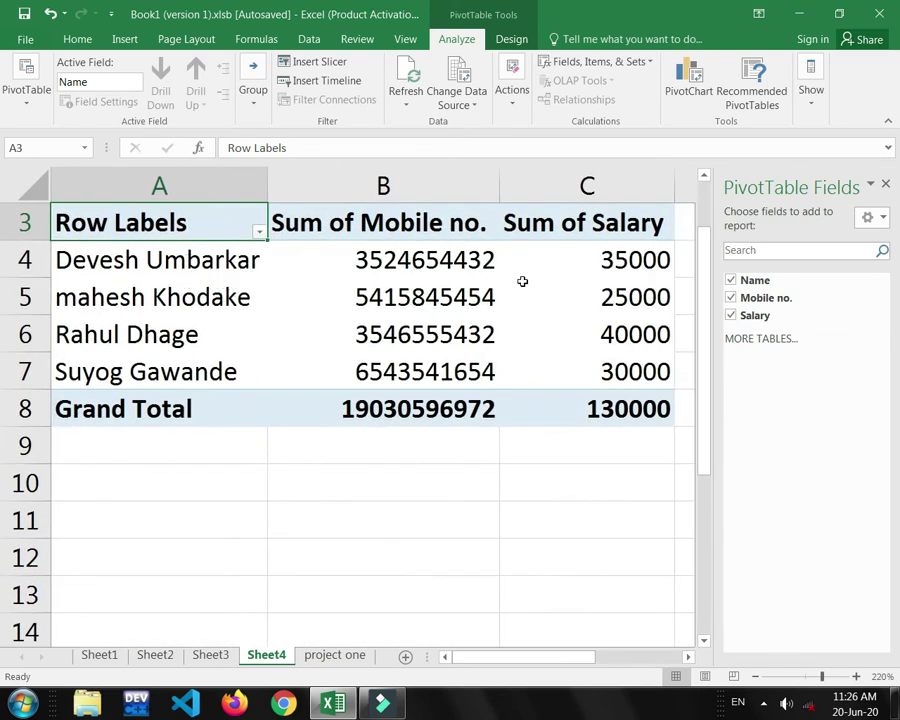
ctrl+scroll(510, 360, down, 1)
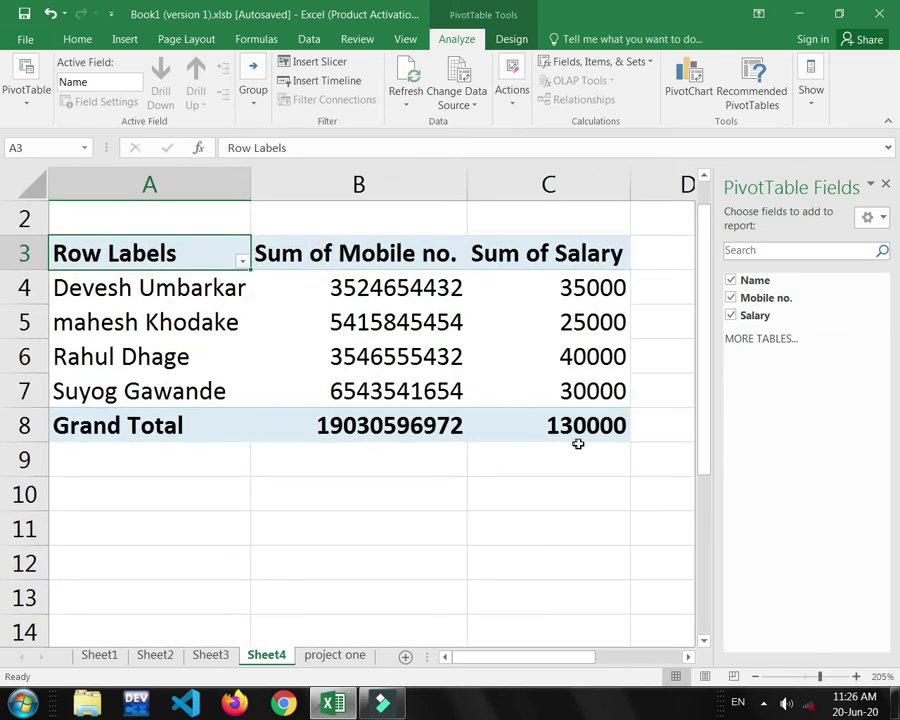
Try deleting the Mobile no. grand total and dismiss the can't-change-PivotTable warning
click(377, 426)
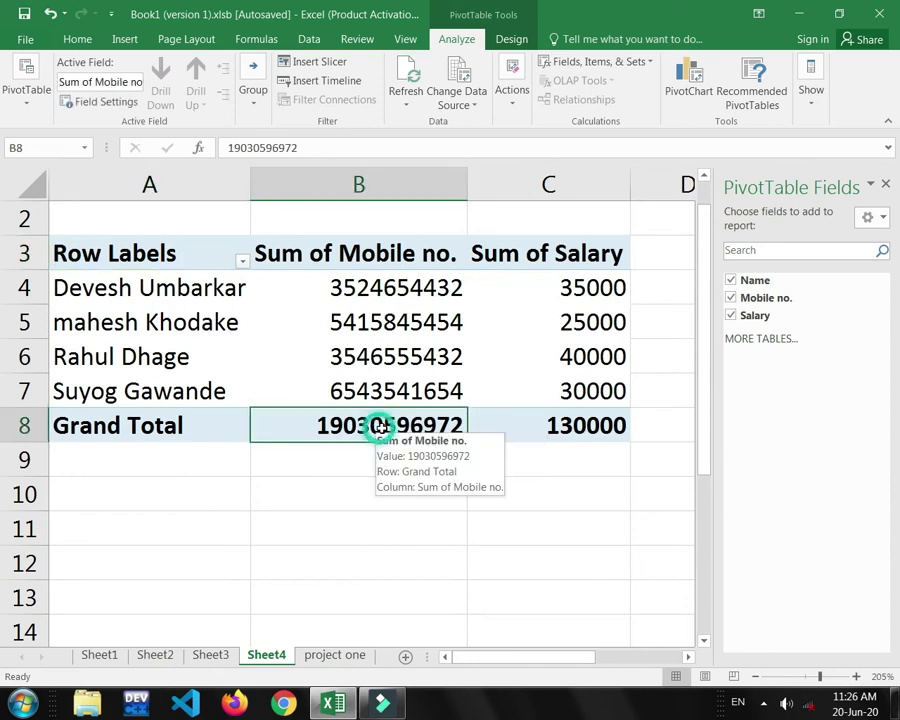
key(Delete)
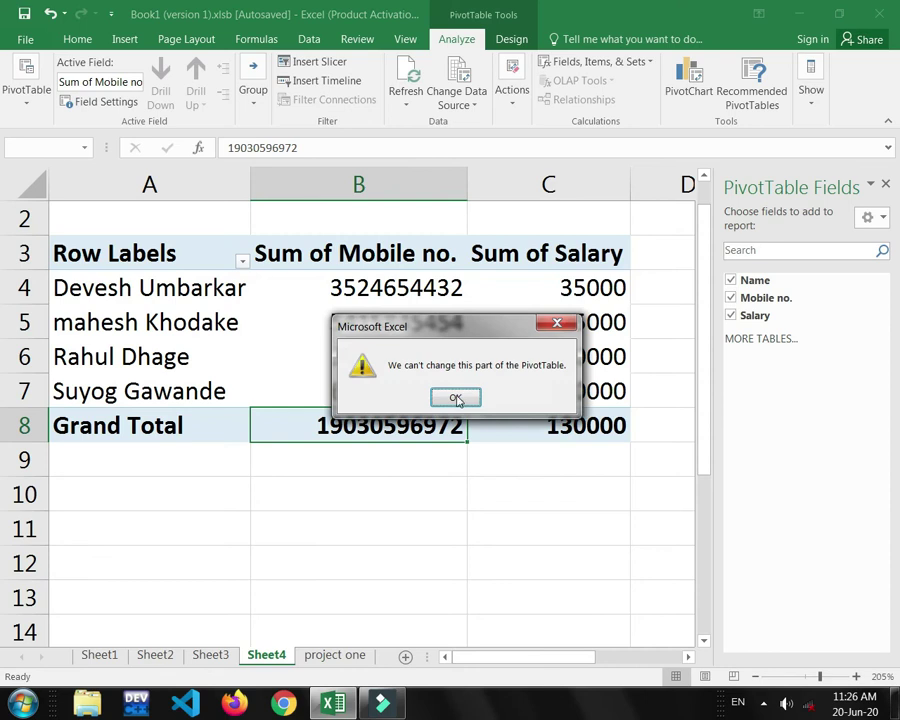
click(456, 399)
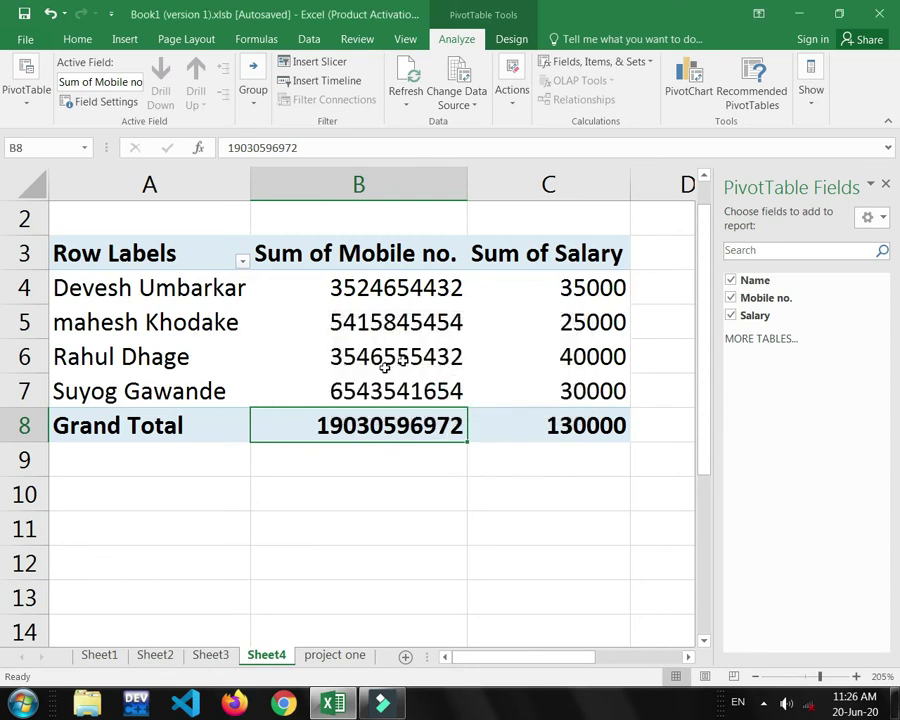
scroll(498, 377, down, 2)
scroll(498, 377, down, 1)
scroll(504, 368, up, 4)
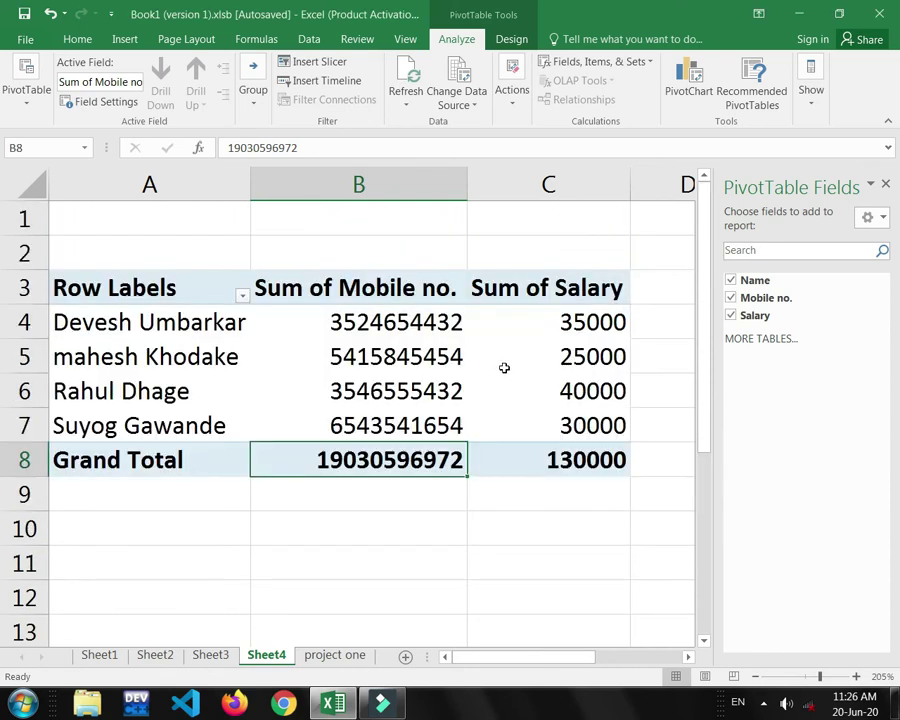
scroll(490, 347, down, 1)
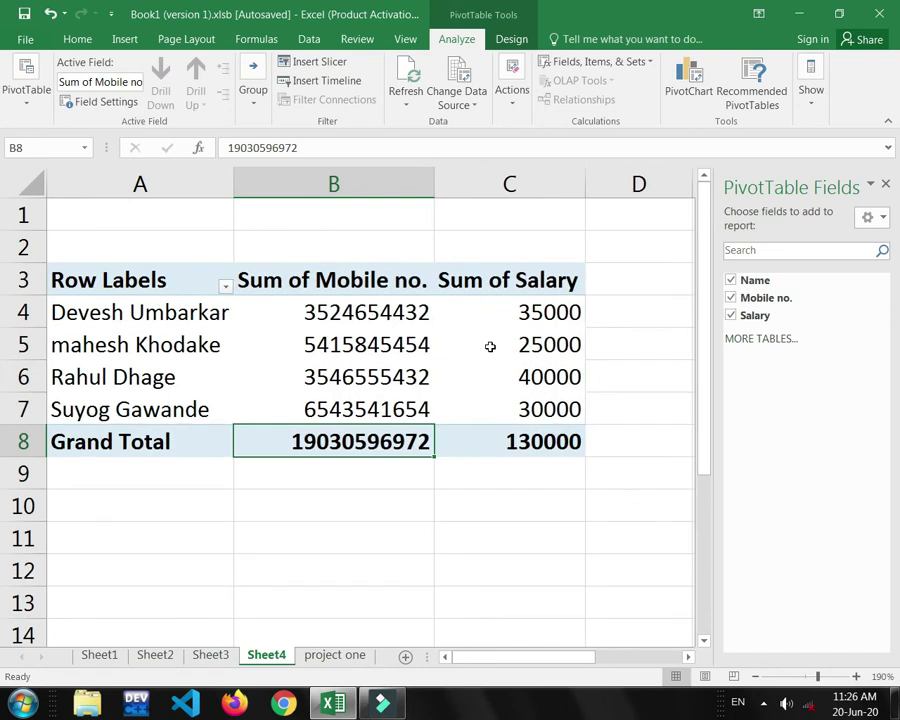
Undo the Salary and Mobile no. additions so PivotTable6 on Sheet4 has no fields
click(126, 39)
scroll(275, 409, up, 1)
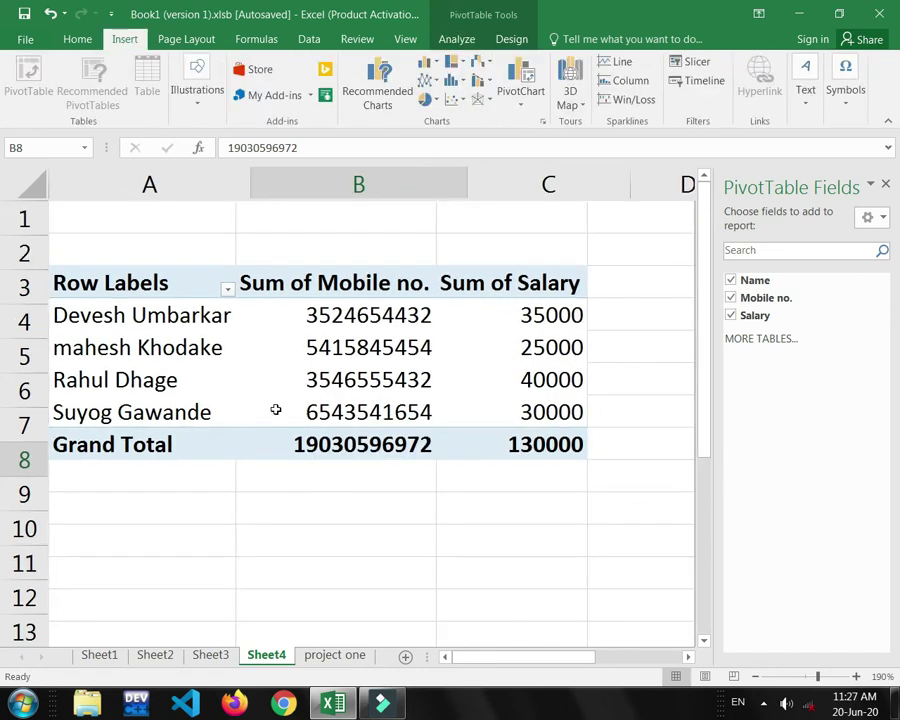
key(ctrl+Up)
key(ctrl+Left)
scroll(275, 409, up, 1)
scroll(275, 409, down, 6)
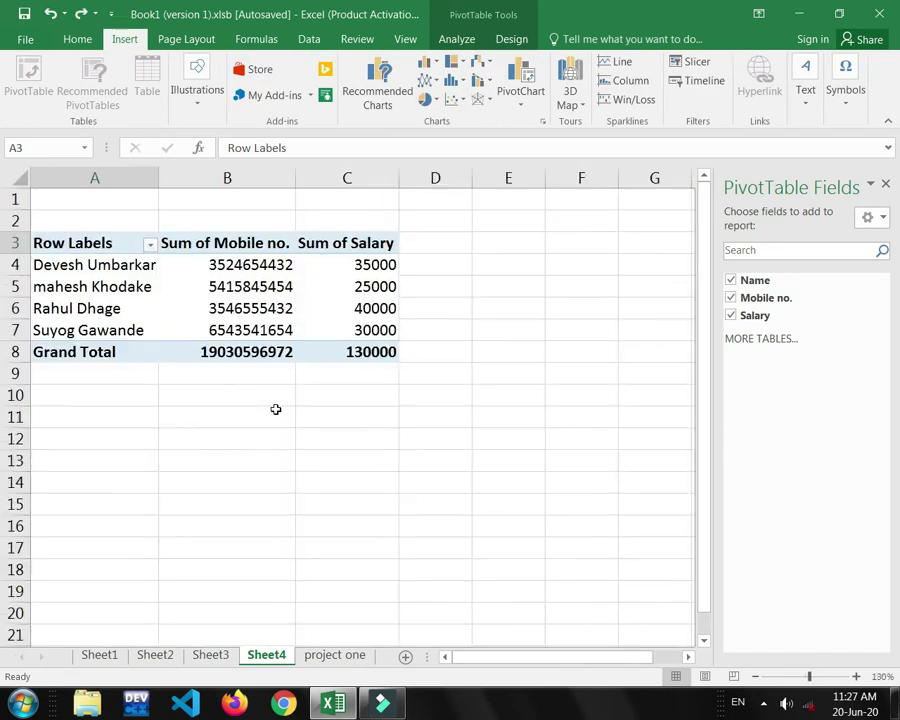
scroll(275, 409, down, 2)
key(ctrl+z)
key(ctrl+z)
key(ctrl+z)
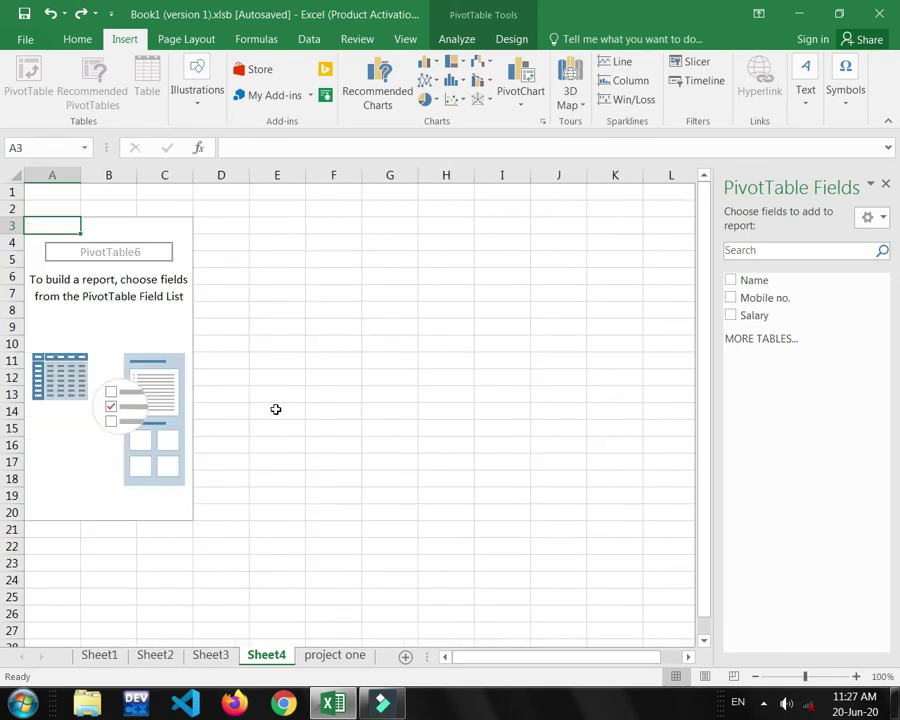
key(ctrl+z)
key(ctrl+z)
key(ctrl+z)
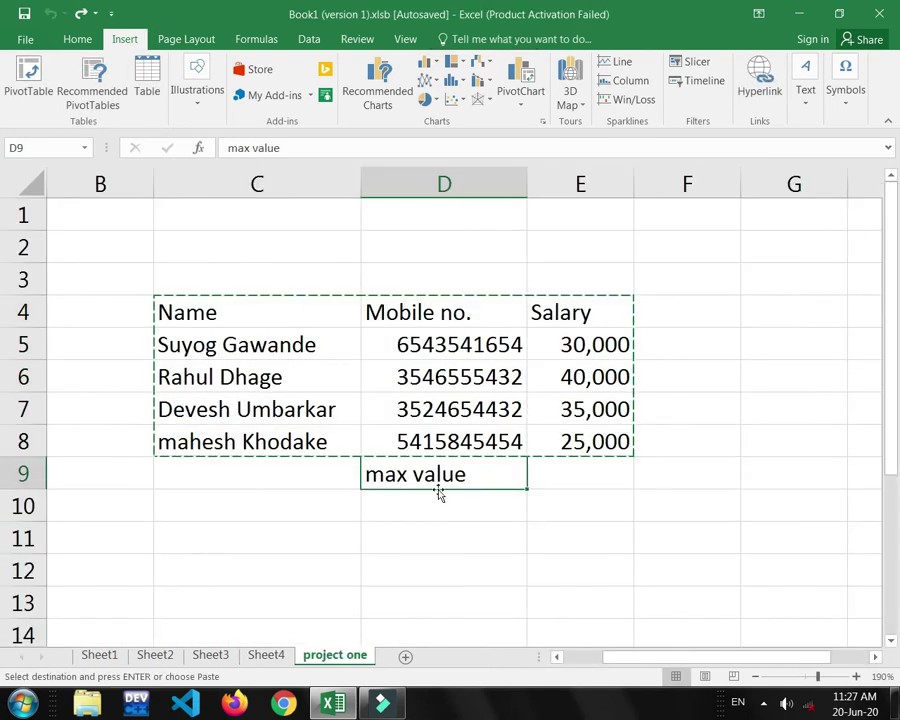
Clear the 'max value' text from D9 and open Create Table for =$C$4:$E$8 with headers
click(438, 484)
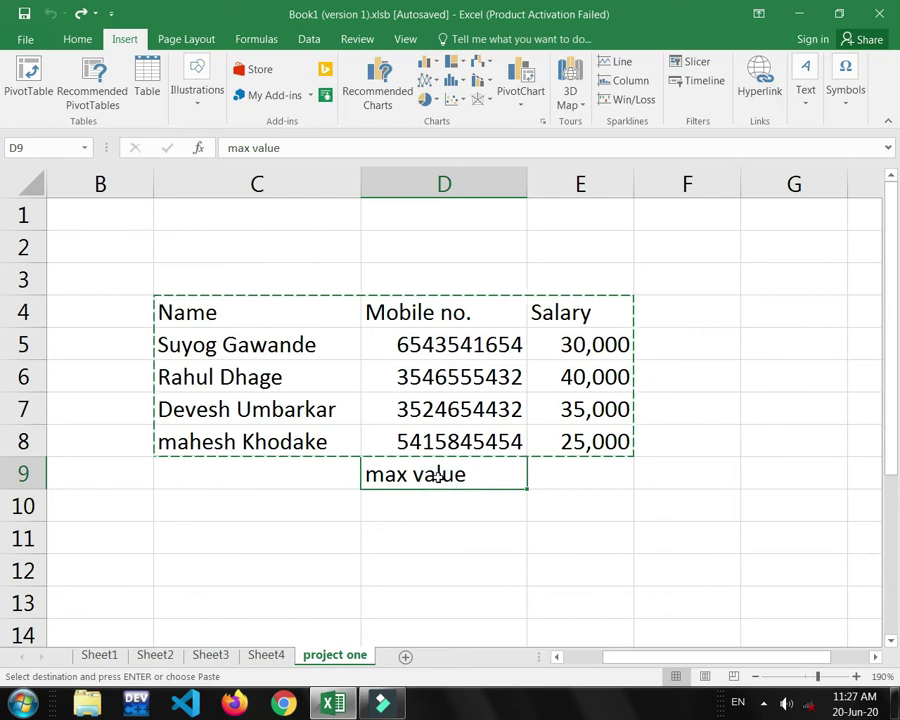
key(Escape)
key(Delete)
click(240, 278)
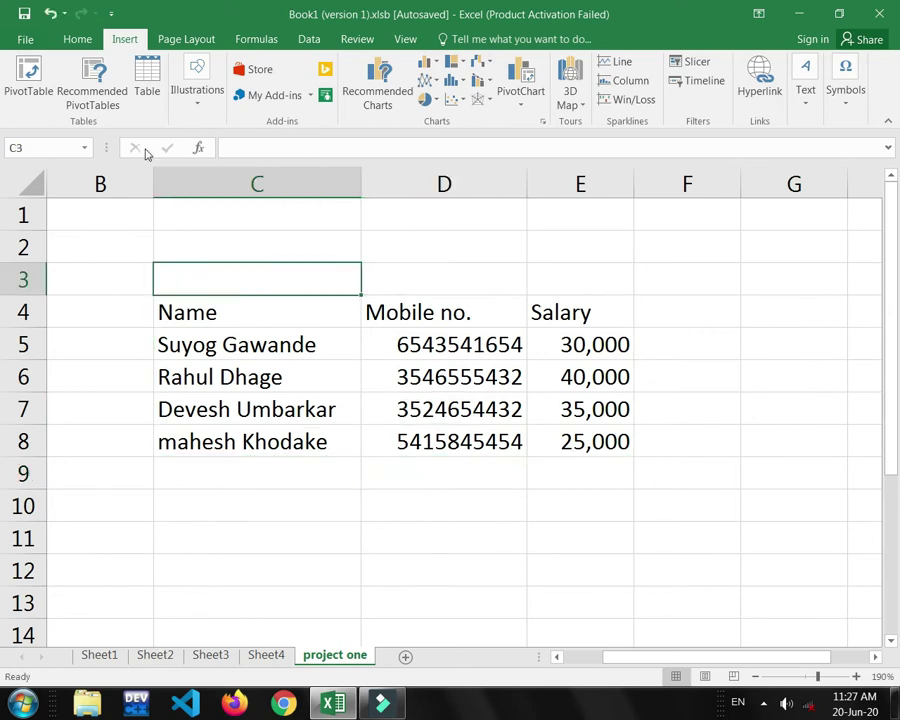
click(147, 78)
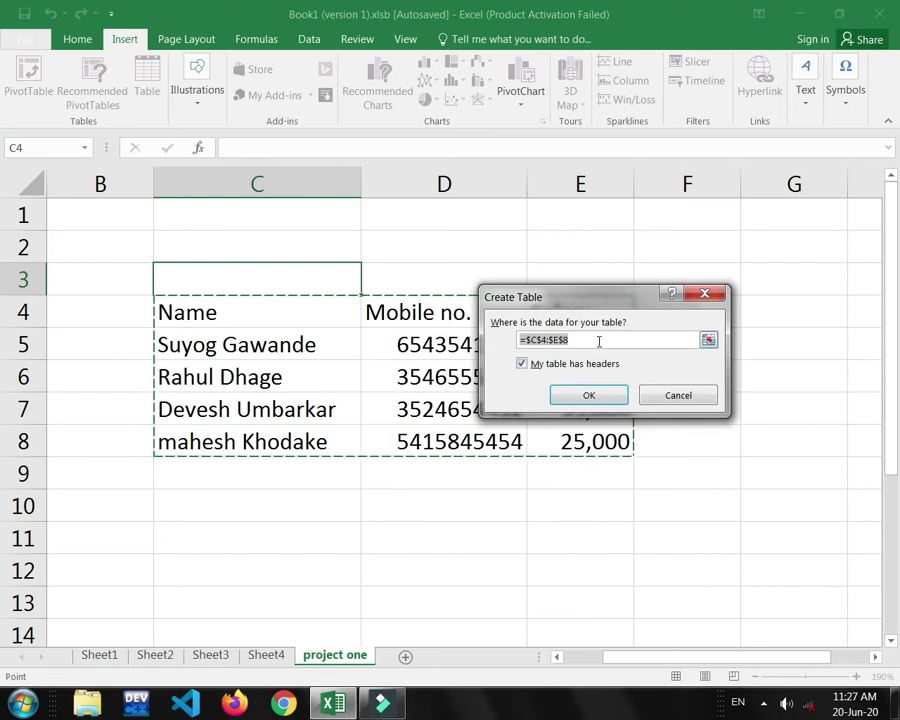
Create an empty Table2 at C10:E13 headed Column1, Column2 and Column3
text(C10:E13)
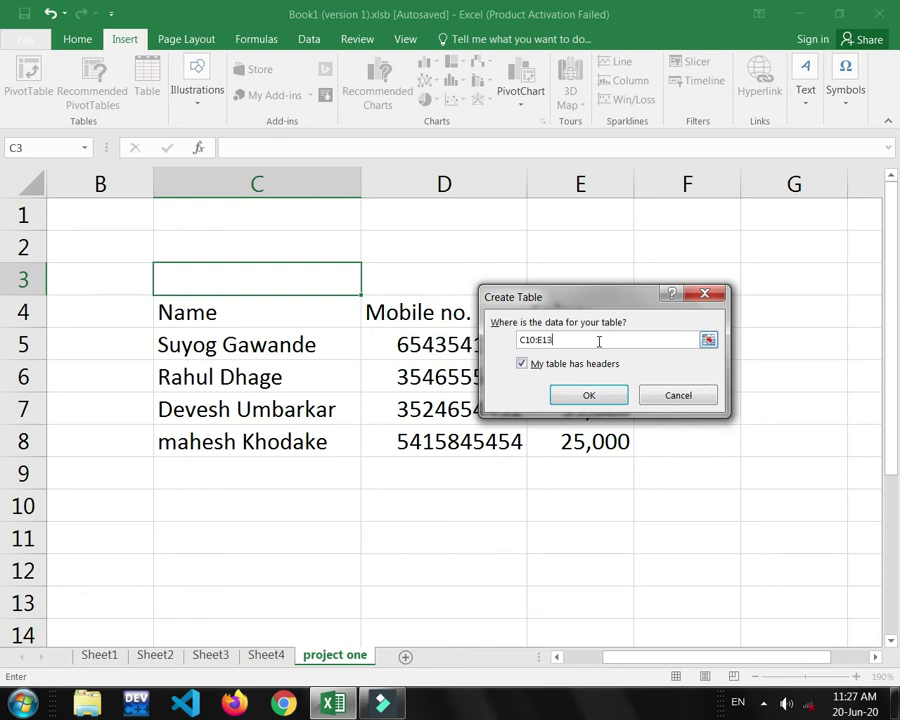
click(606, 395)
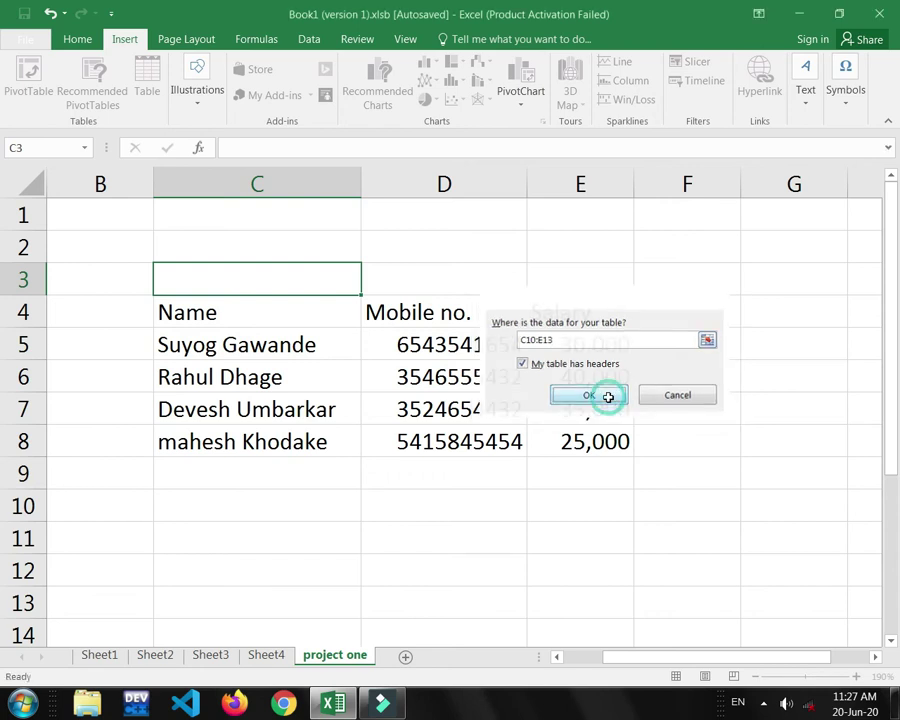
scroll(567, 341, down, 1)
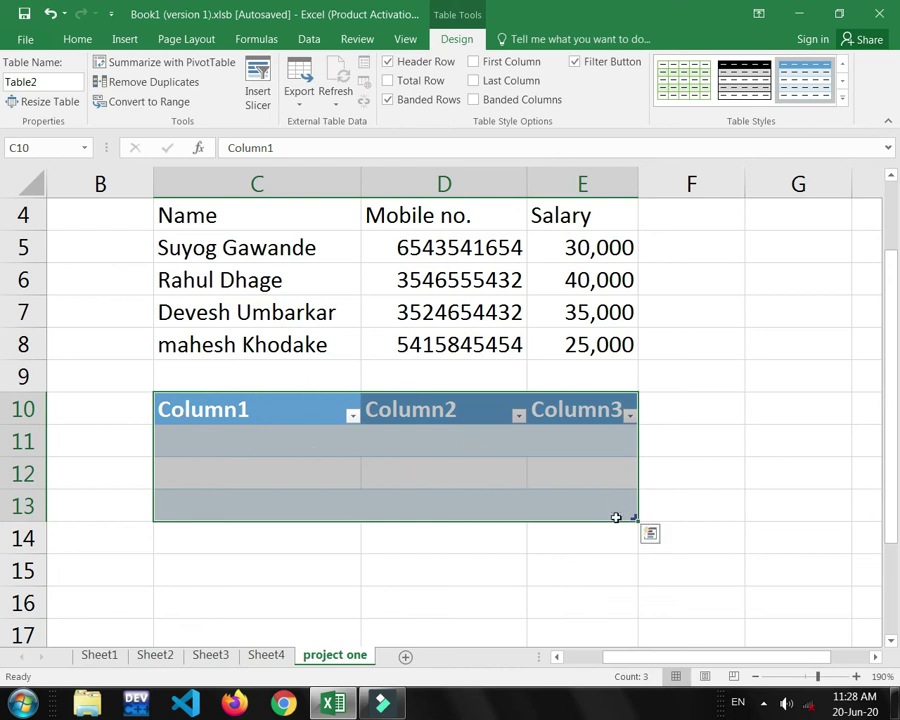
Open the Column1 filter dropdown and close it without changes
click(120, 382)
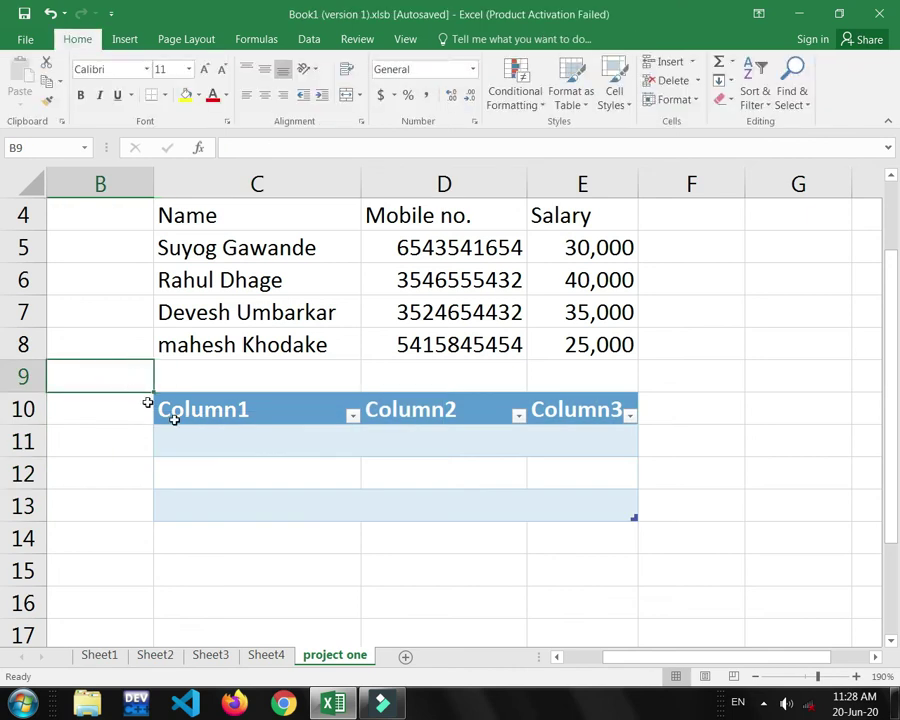
click(338, 412)
click(353, 417)
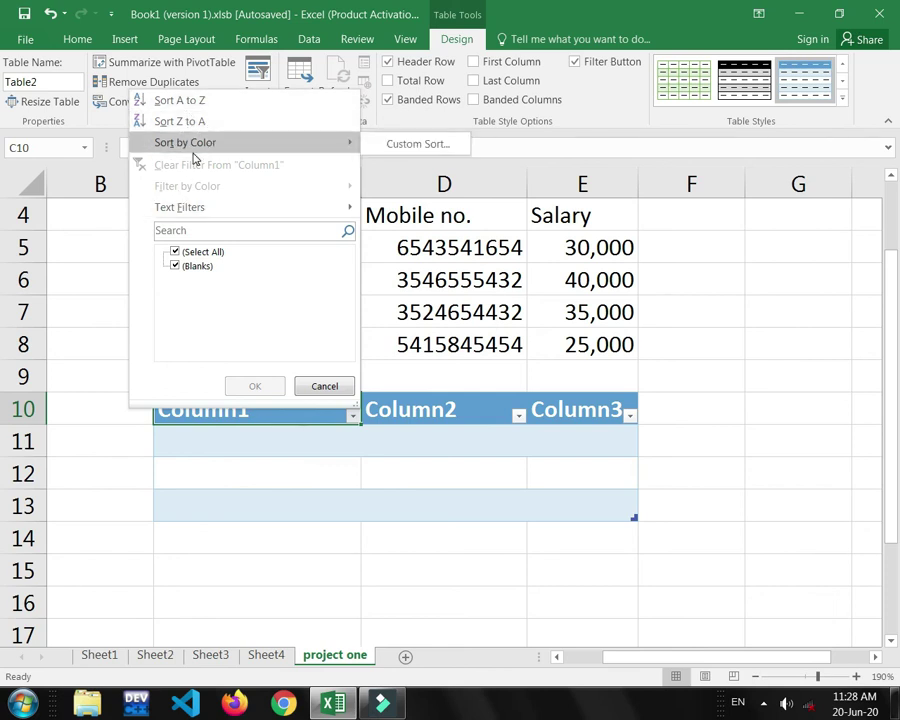
click(75, 38)
click(75, 38)
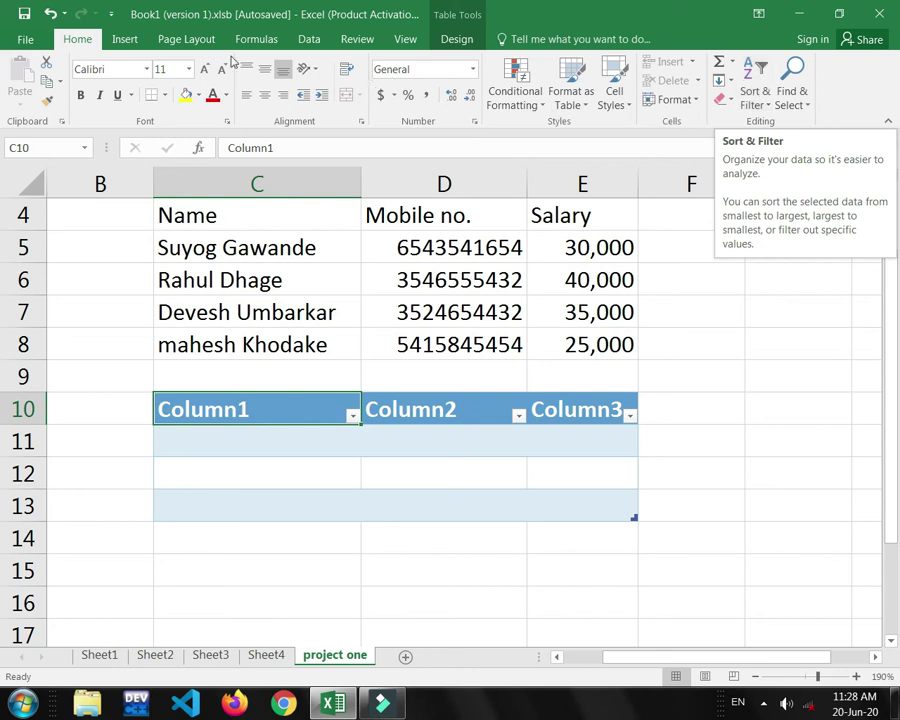
Select the C10:E13 table and remove it, leaving plain empty cells
click(110, 43)
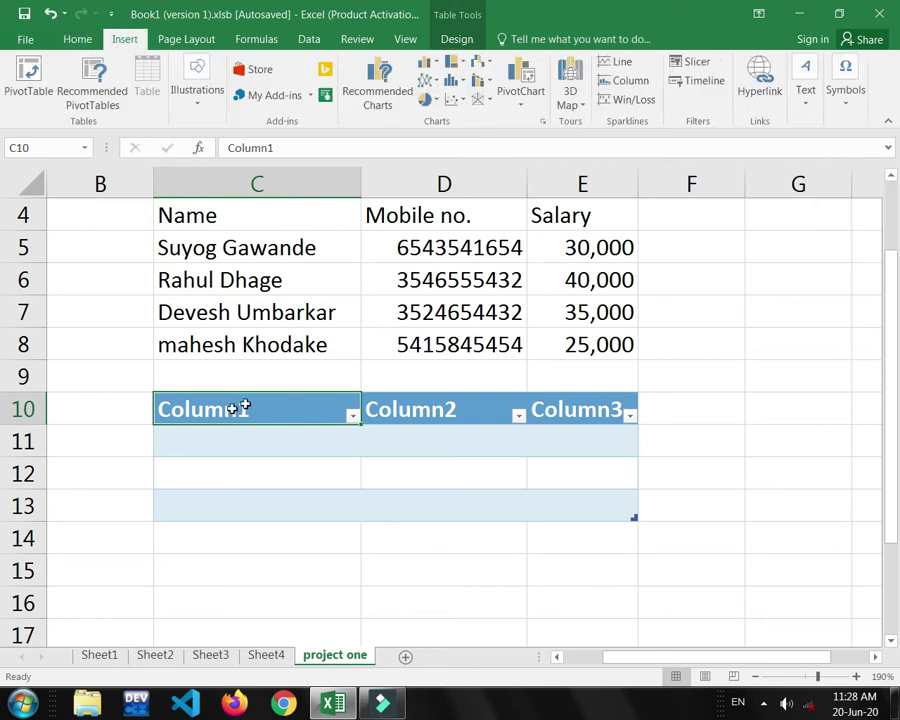
click(188, 405)
drag(358, 451, 565, 500)
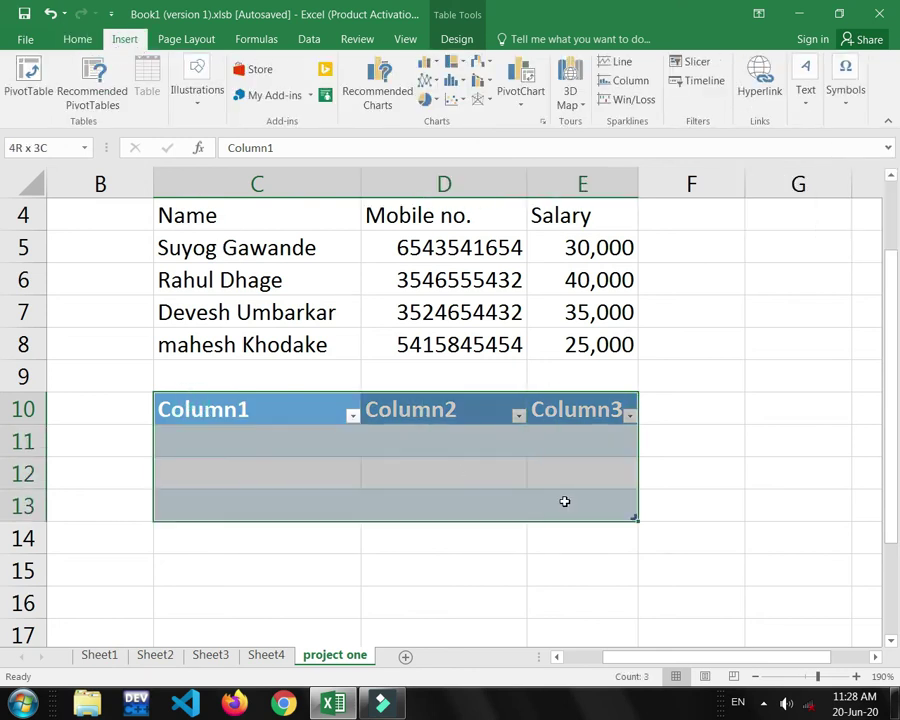
key(ctrl+z)
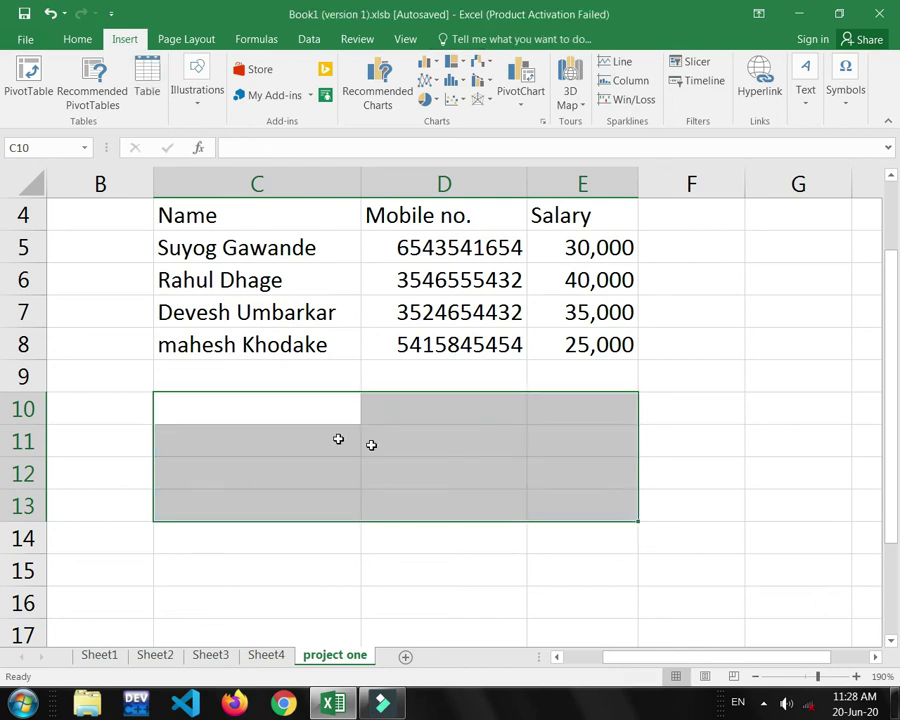
click(120, 418)
scroll(300, 436, up, 3)
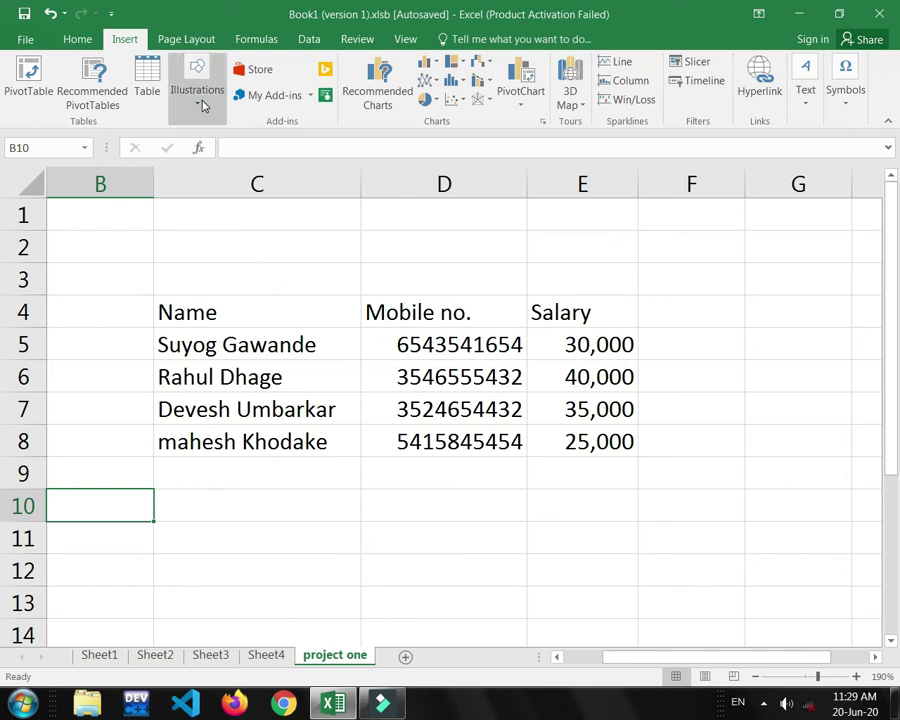
click(204, 117)
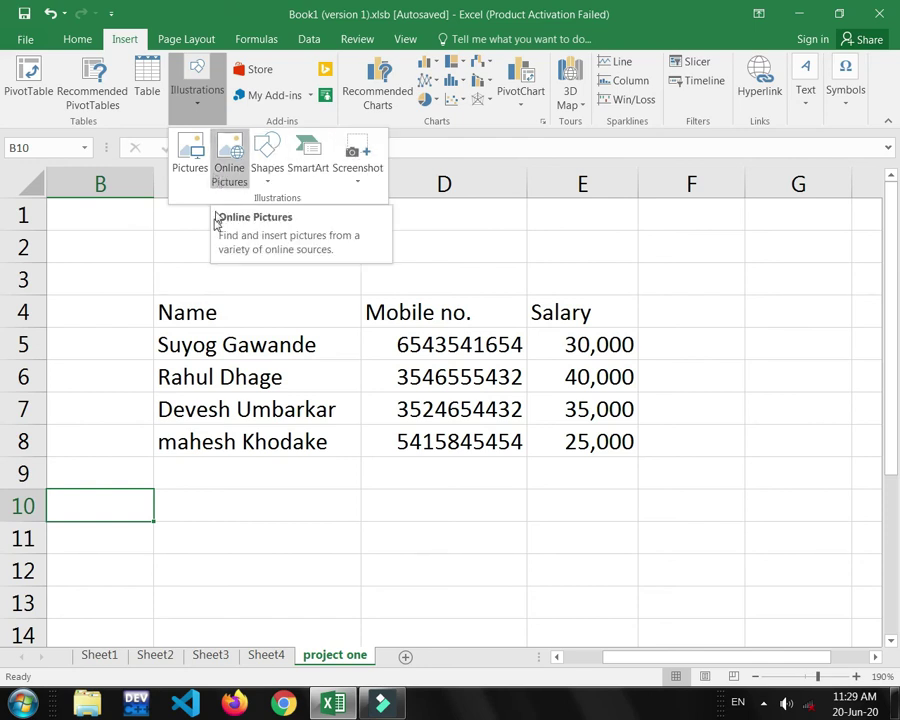
click(195, 249)
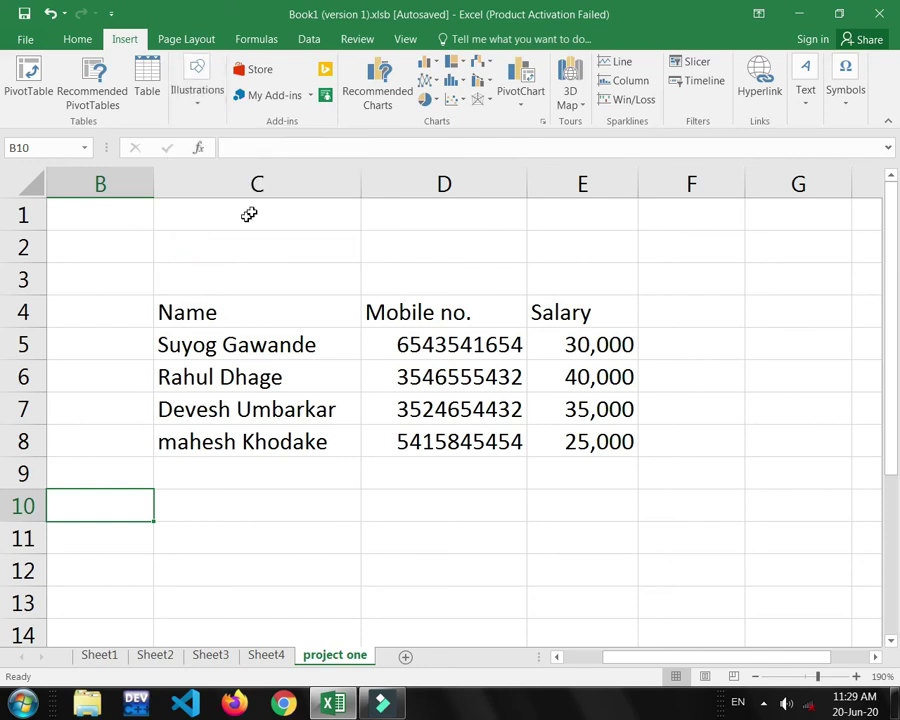